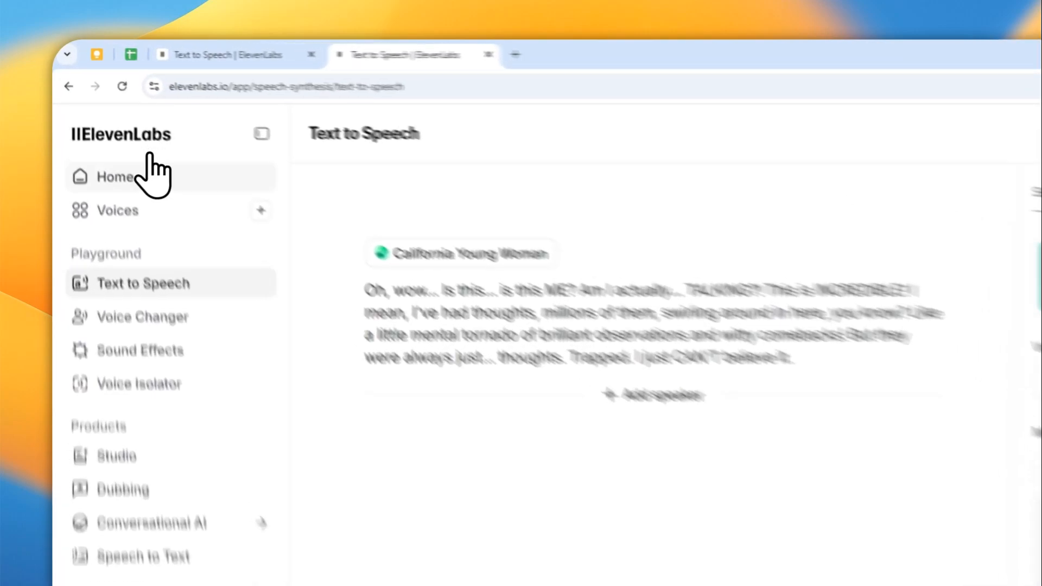
# Go to the Voices library and open Voice Design to create a new voice
pyautogui.click(91, 129)
pyautogui.click(191, 71)
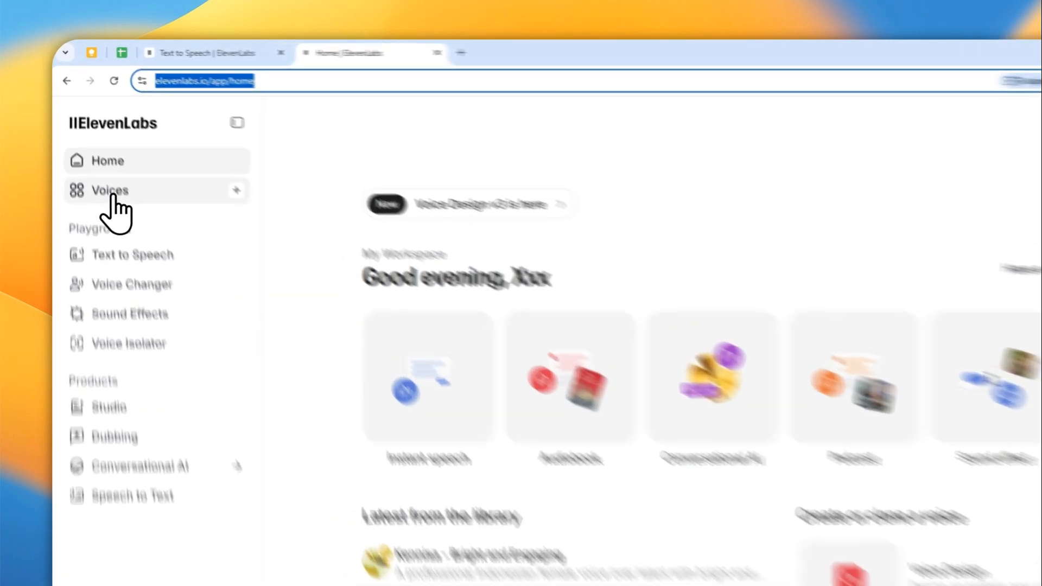
pyautogui.click(102, 154)
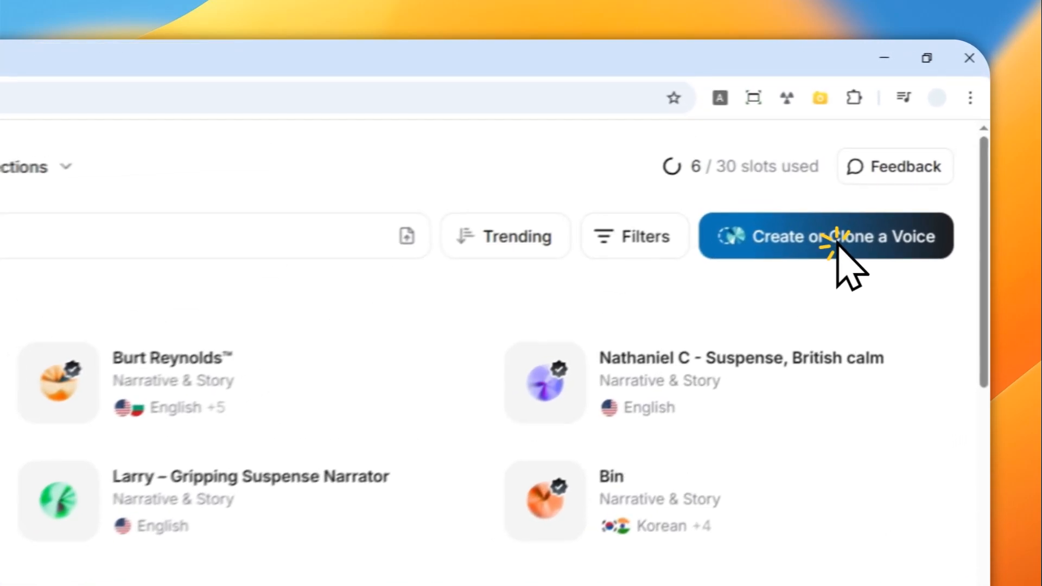
pyautogui.click(895, 172)
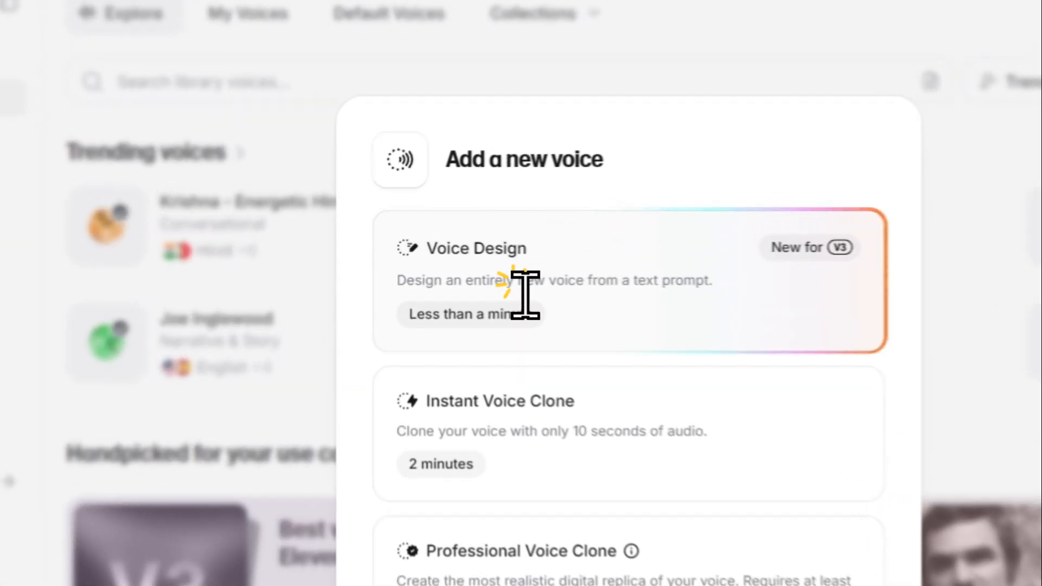
pyautogui.click(467, 259)
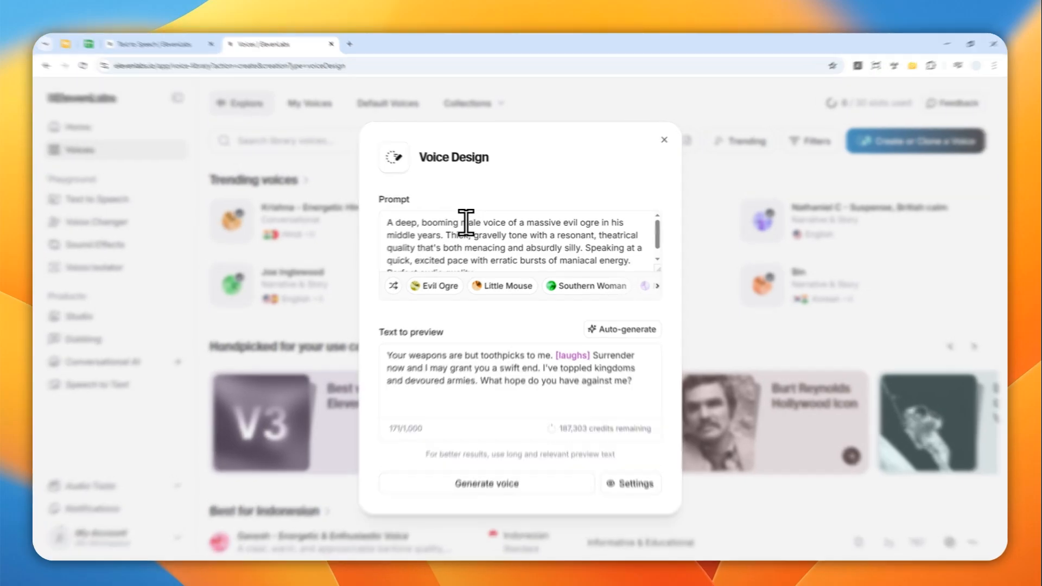
# Try the Evil Ogre, Little Mouse, Southern Woman and Movie Trailer voice preset prompts
pyautogui.moveTo(430, 222); pyautogui.dragTo(563, 269)
pyautogui.scroll(1, 535, 326)
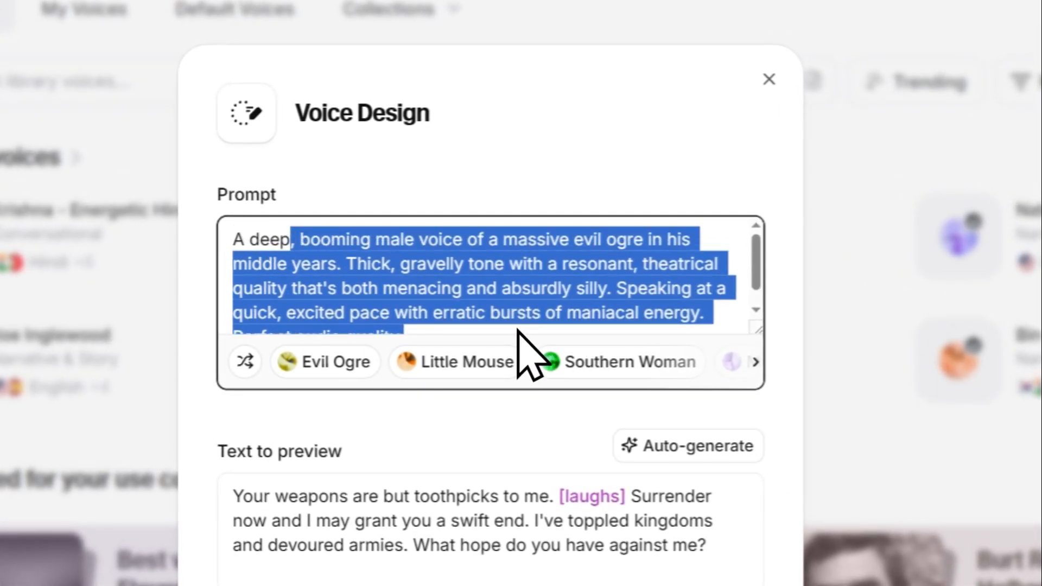
pyautogui.click(353, 360)
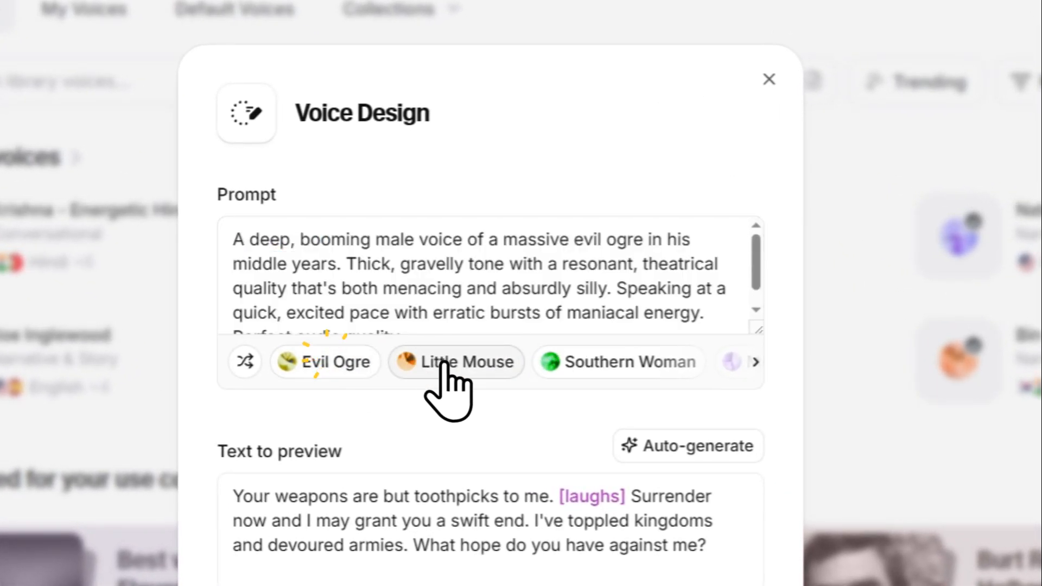
pyautogui.click(468, 361)
pyautogui.click(603, 361)
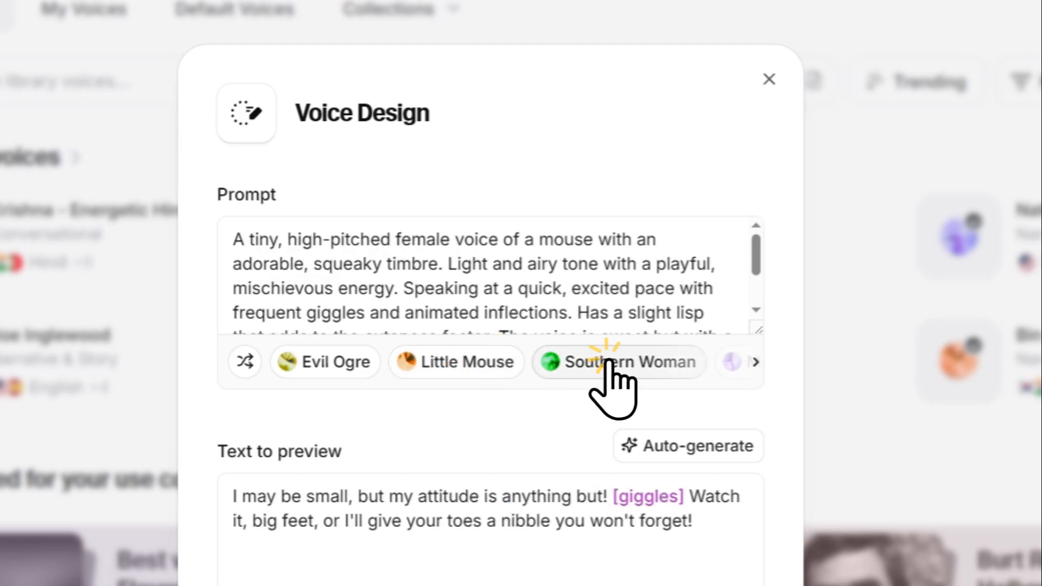
pyautogui.click(754, 362)
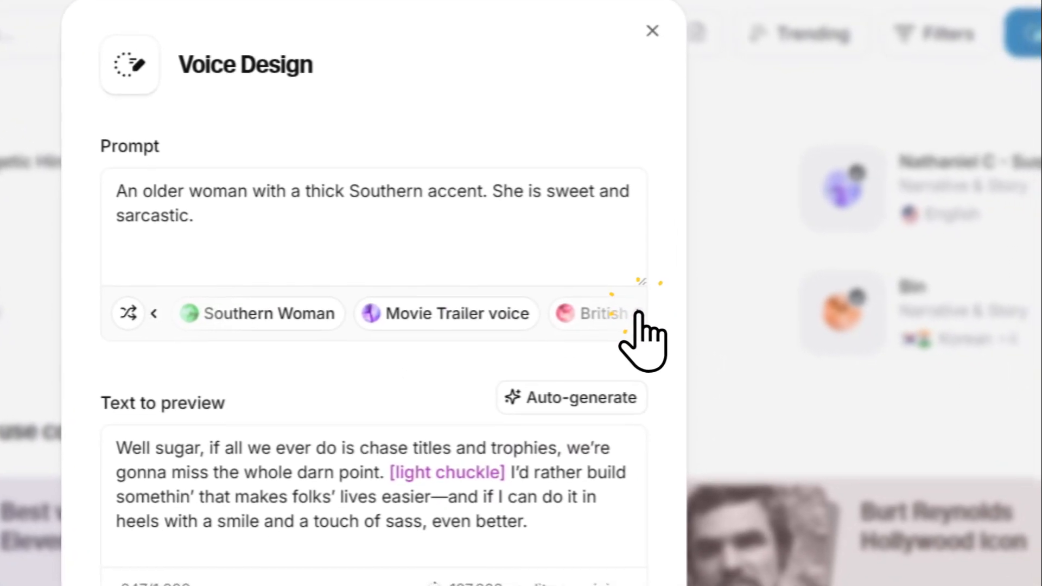
pyautogui.click(498, 317)
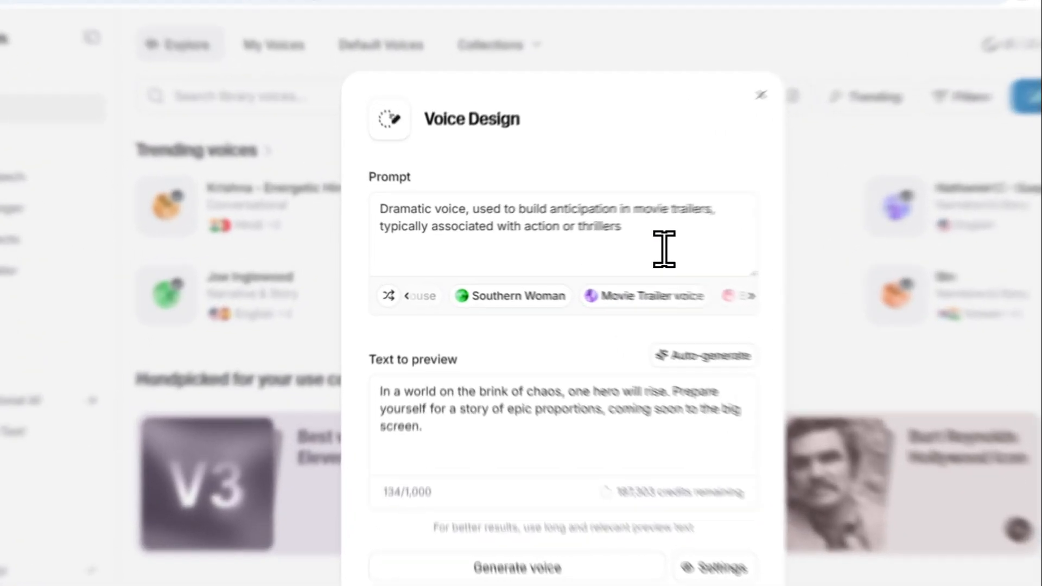
# Replace the prompt with "A sophisticated British gentleman in his 50s with a posh accent, calm demeanor, and articulate speech"
pyautogui.moveTo(589, 236); pyautogui.dragTo(373, 228)
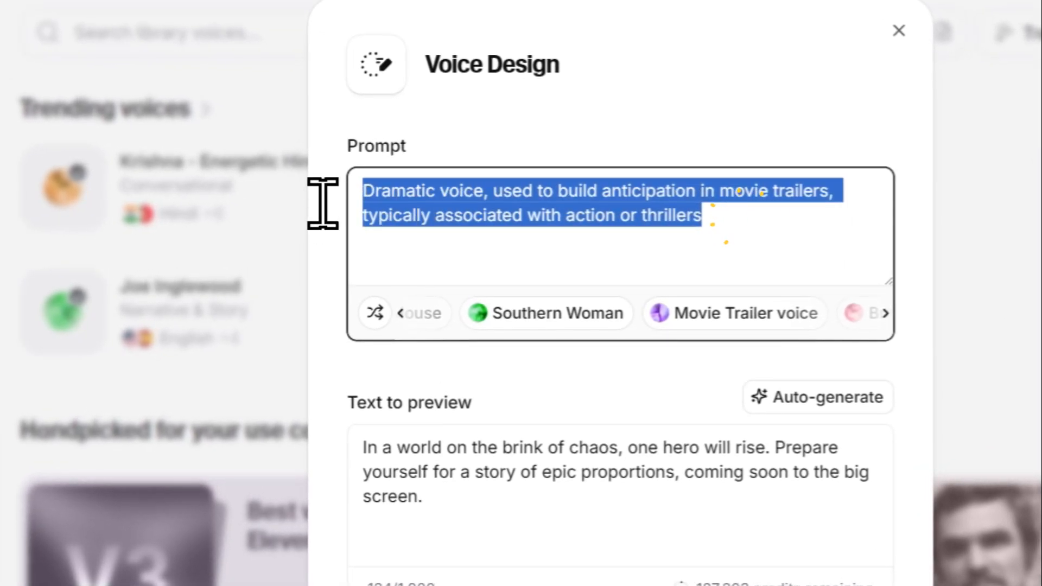
pyautogui.press('BackSpace')
pyautogui.rightClick(448, 214)
pyautogui.click(482, 394)
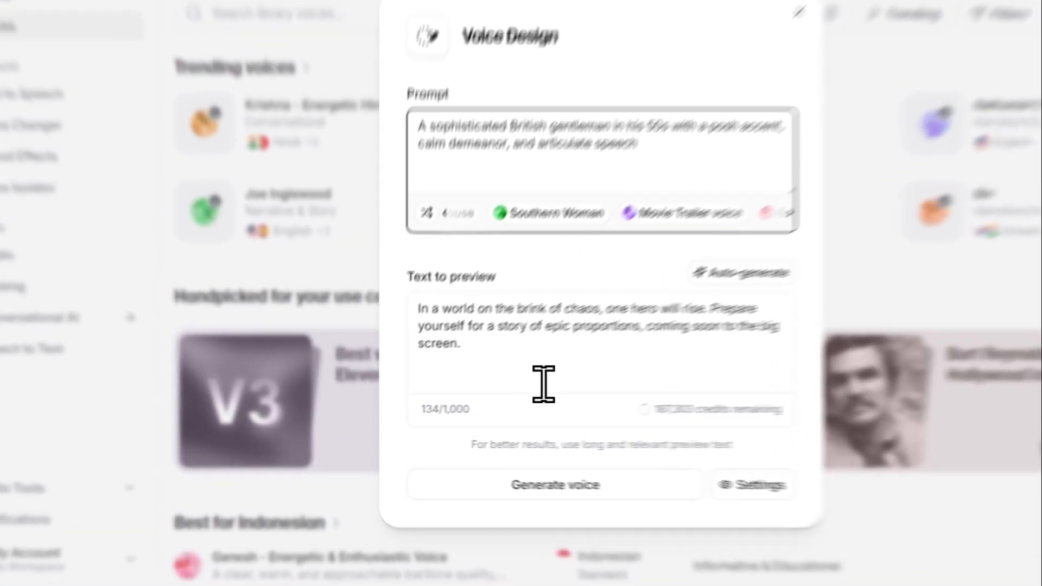
# Select the existing preview text and auto-generate new text to preview matching the prompt
pyautogui.click(480, 396)
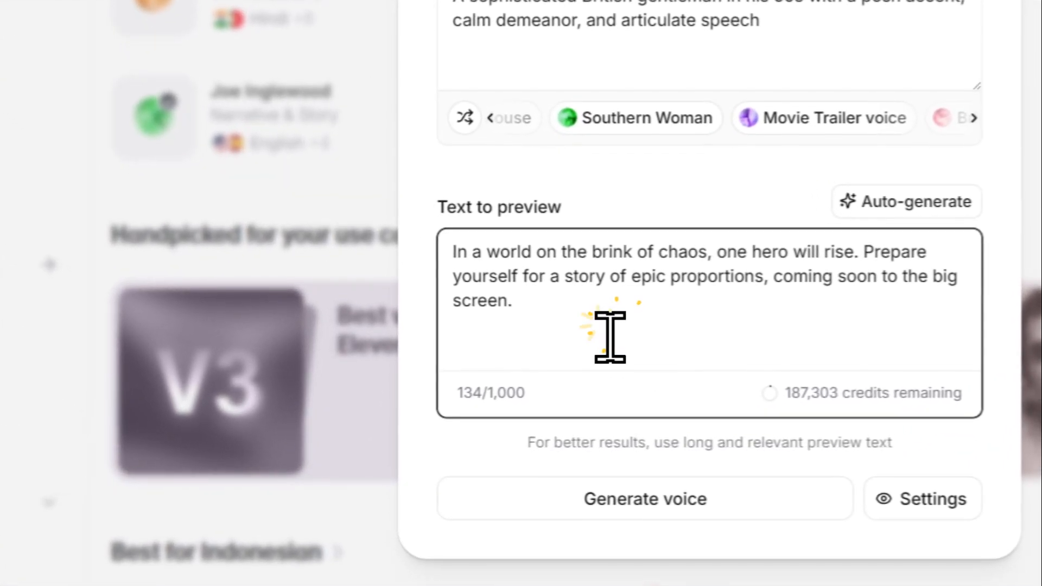
pyautogui.tripleClick(620, 344)
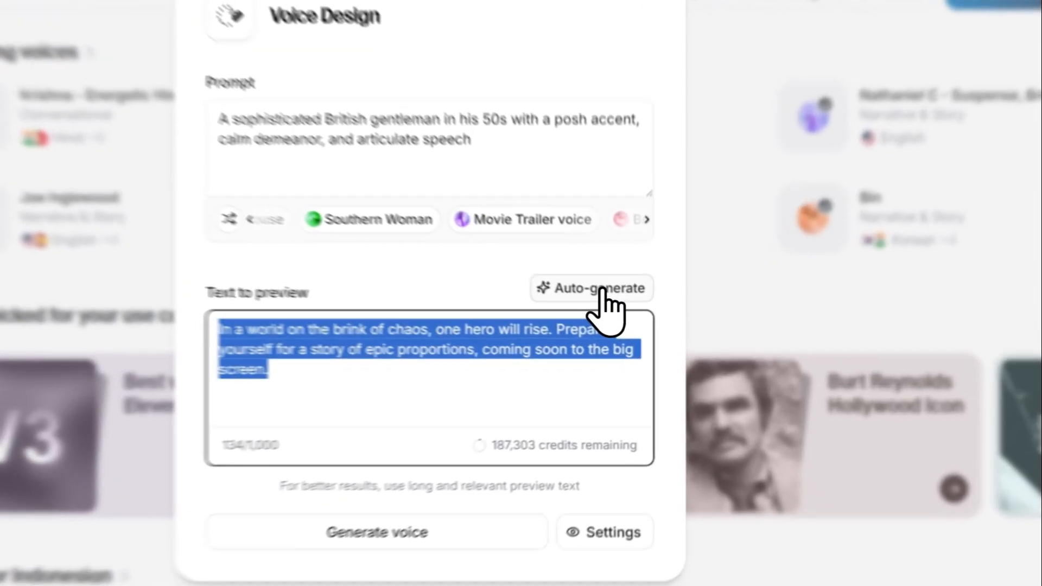
pyautogui.click(626, 326)
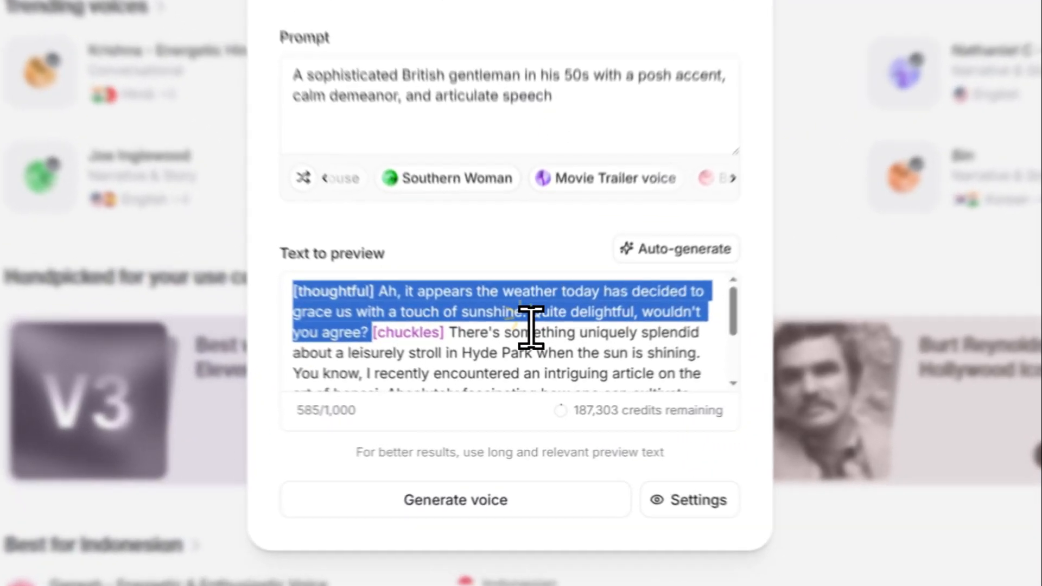
# Examine the bracketed audio tags such as [thoughtful], [chuckles], [sighs] and [smiles] in the preview text
pyautogui.click(533, 372)
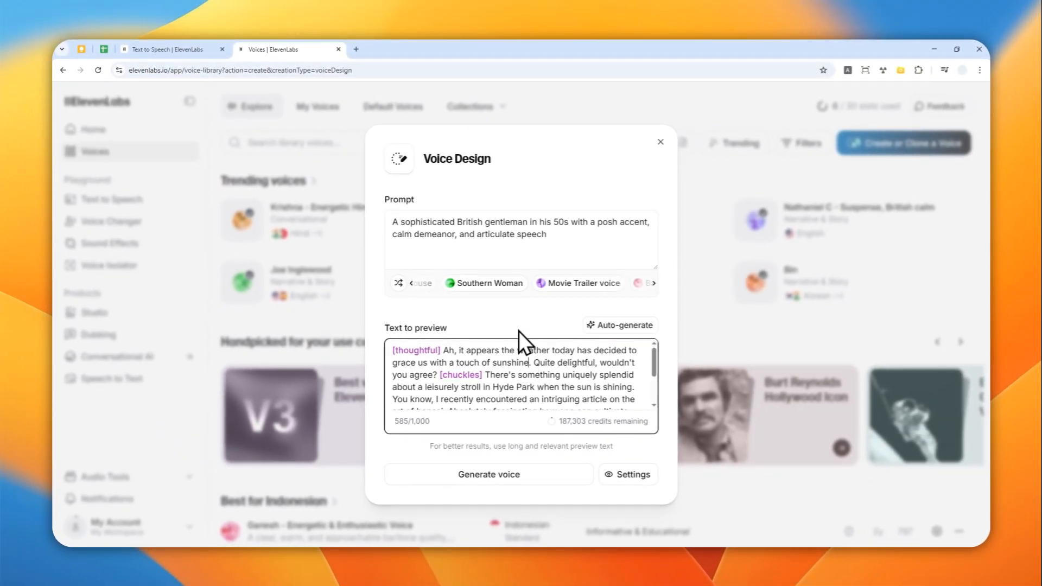
pyautogui.scroll(-2, 526, 368)
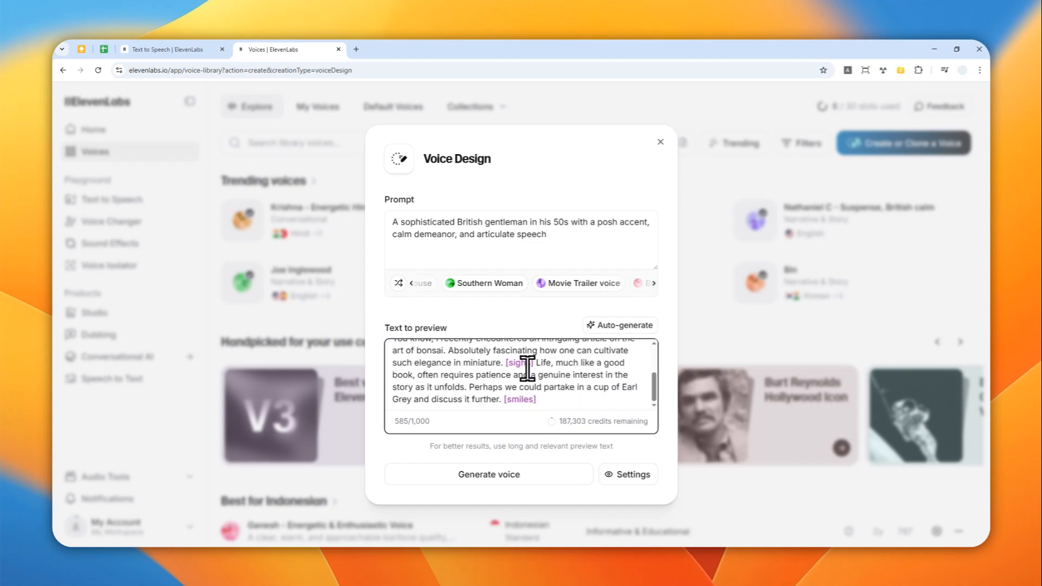
pyautogui.scroll(3, 525, 368)
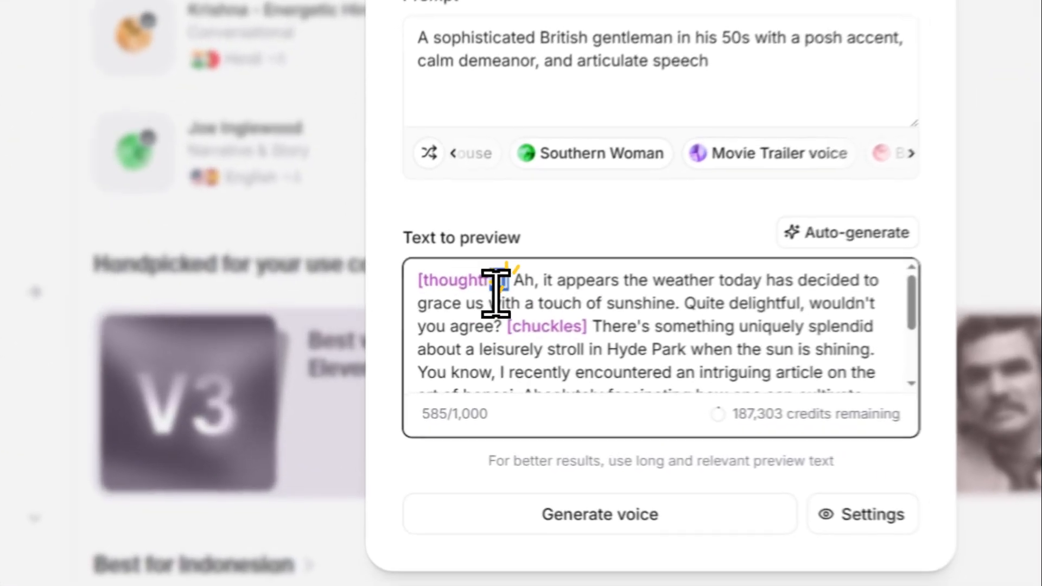
pyautogui.moveTo(440, 350); pyautogui.dragTo(392, 355)
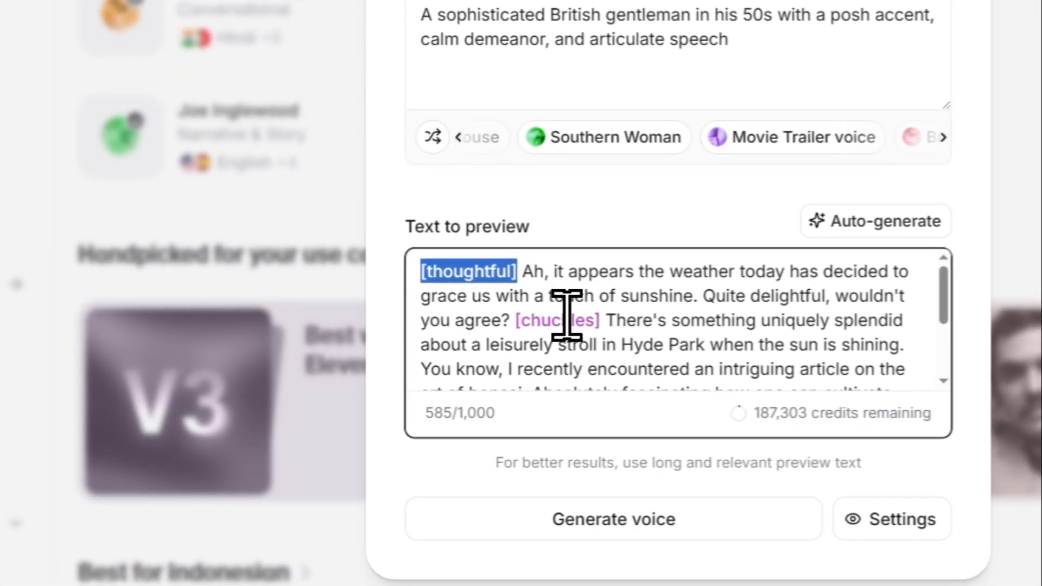
pyautogui.moveTo(606, 321); pyautogui.dragTo(530, 321)
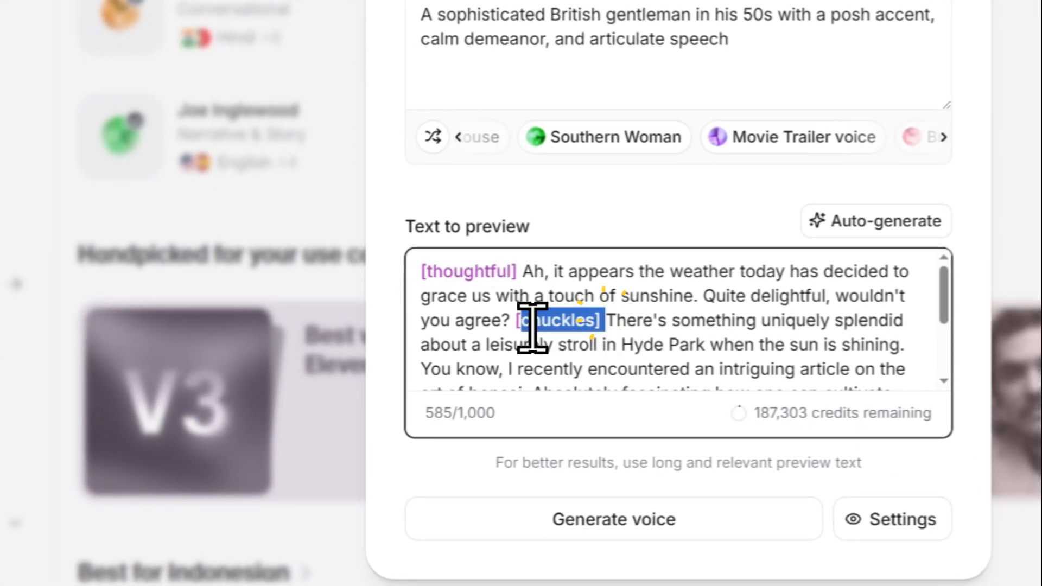
pyautogui.scroll(-2, 634, 324)
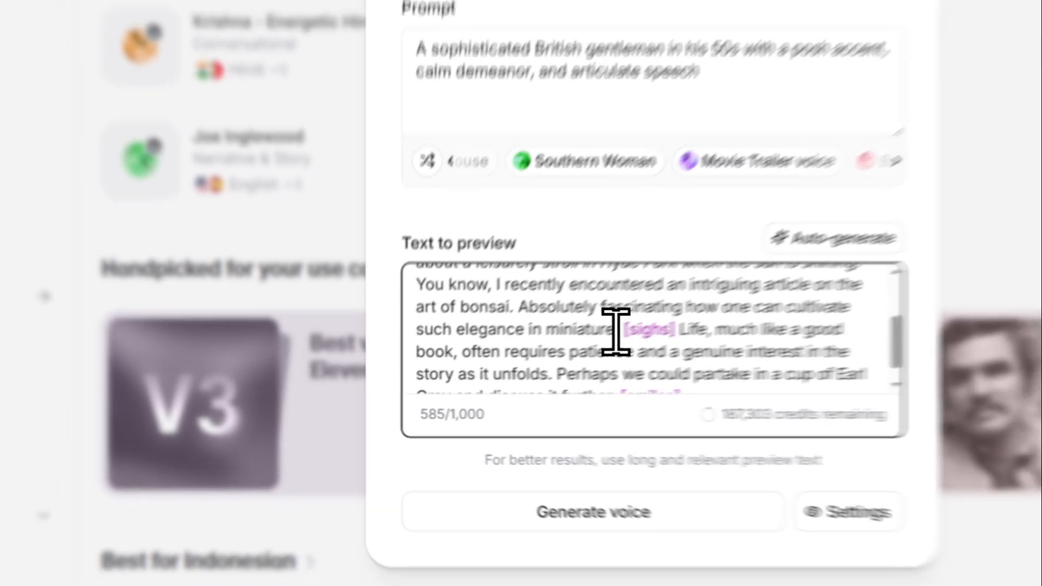
pyautogui.scroll(2, 633, 324)
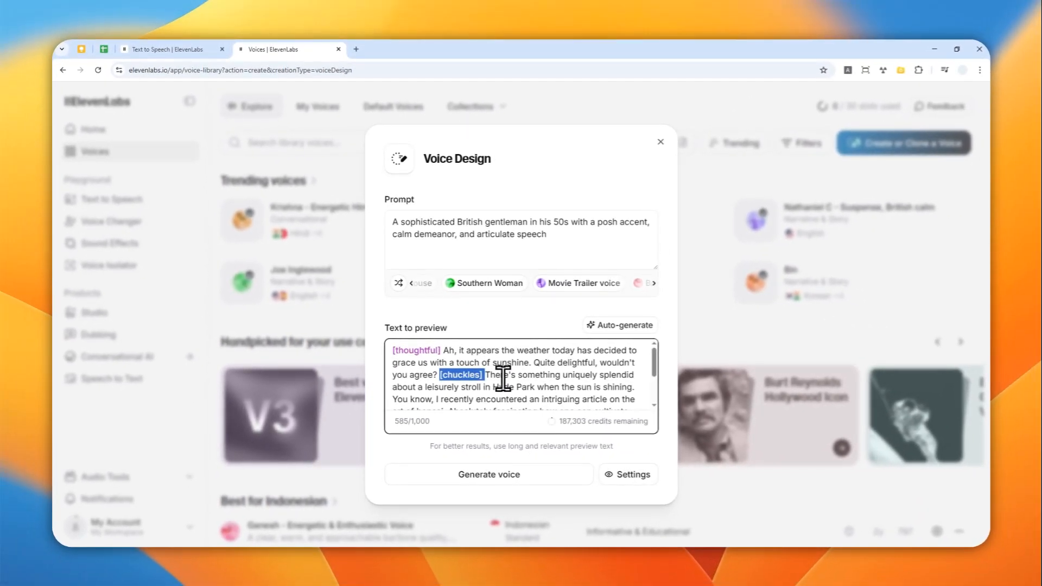
pyautogui.scroll(-2, 500, 375)
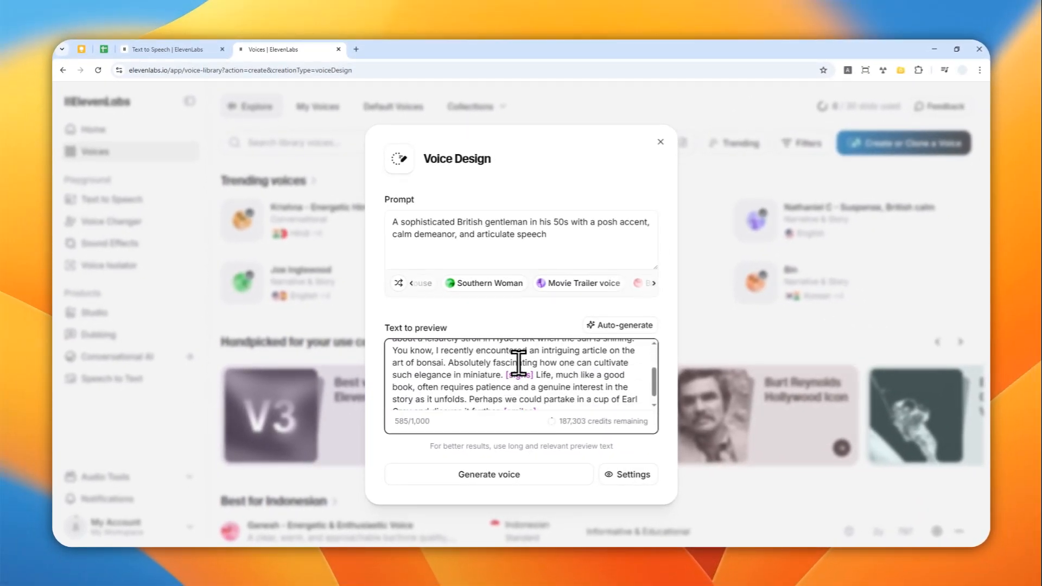
pyautogui.scroll(2, 523, 367)
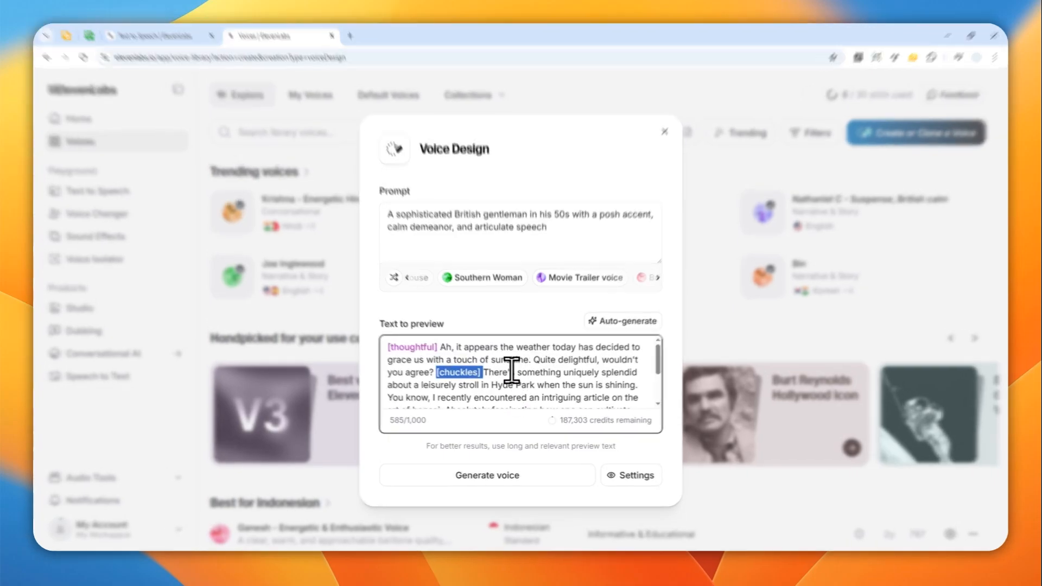
pyautogui.click(504, 376)
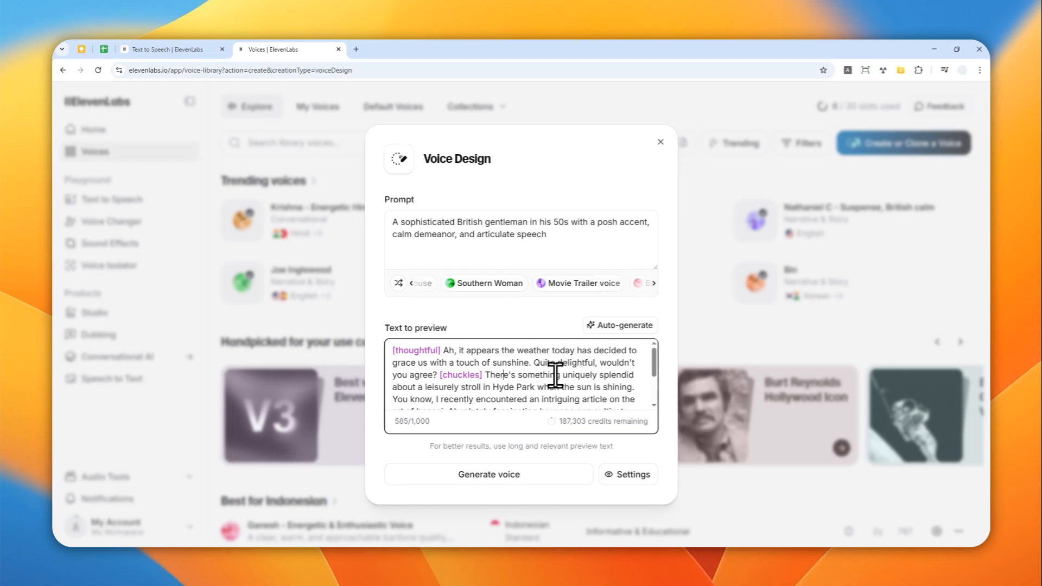
pyautogui.scroll(-1, 554, 374)
pyautogui.scroll(-1, 555, 379)
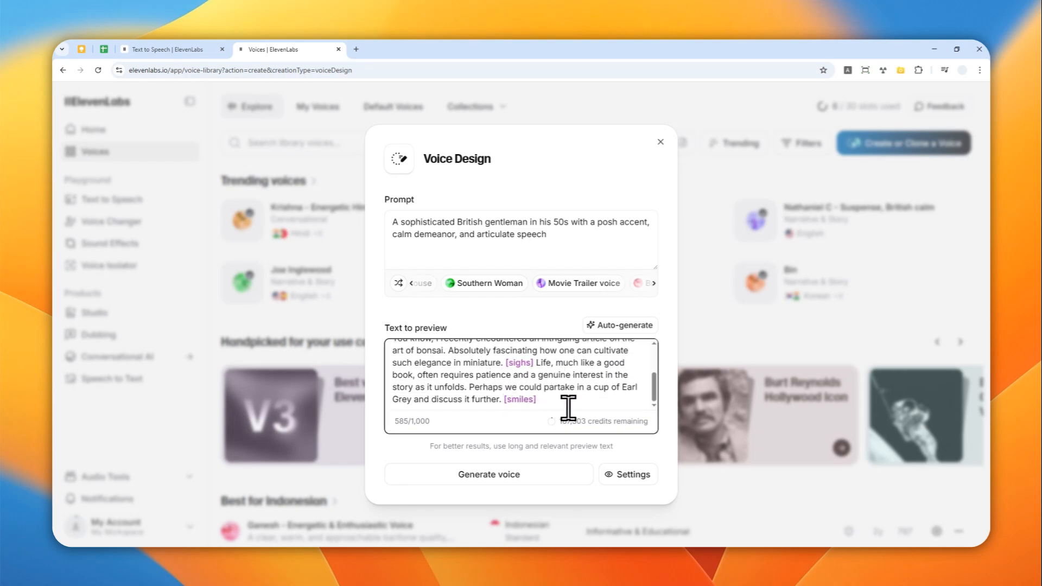
pyautogui.scroll(2, 565, 400)
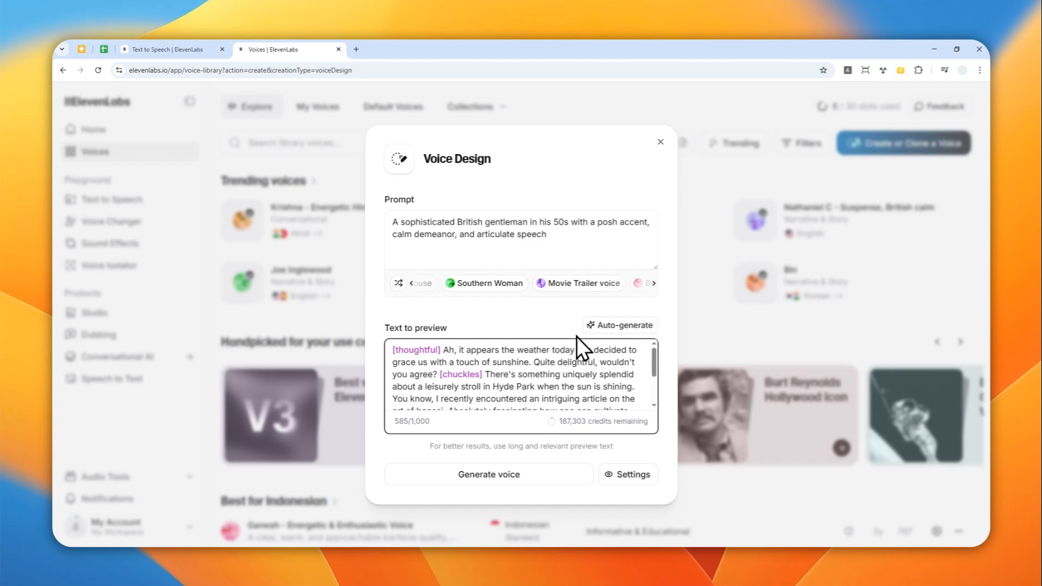
pyautogui.scroll(-2, 572, 348)
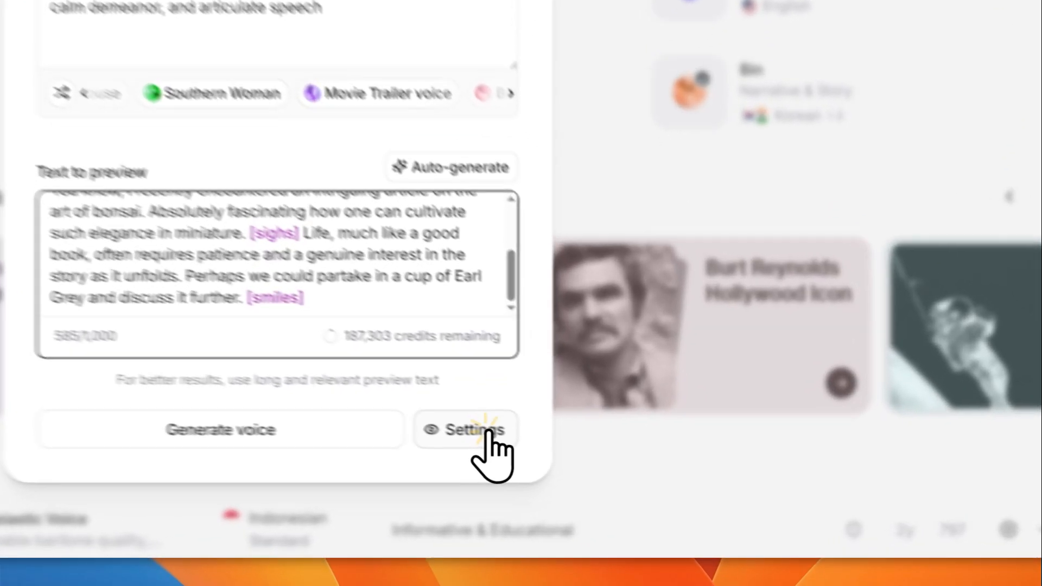
# Open the voice settings and try the Guidance Scale slider at 100% before returning it near the middle
pyautogui.click(646, 471)
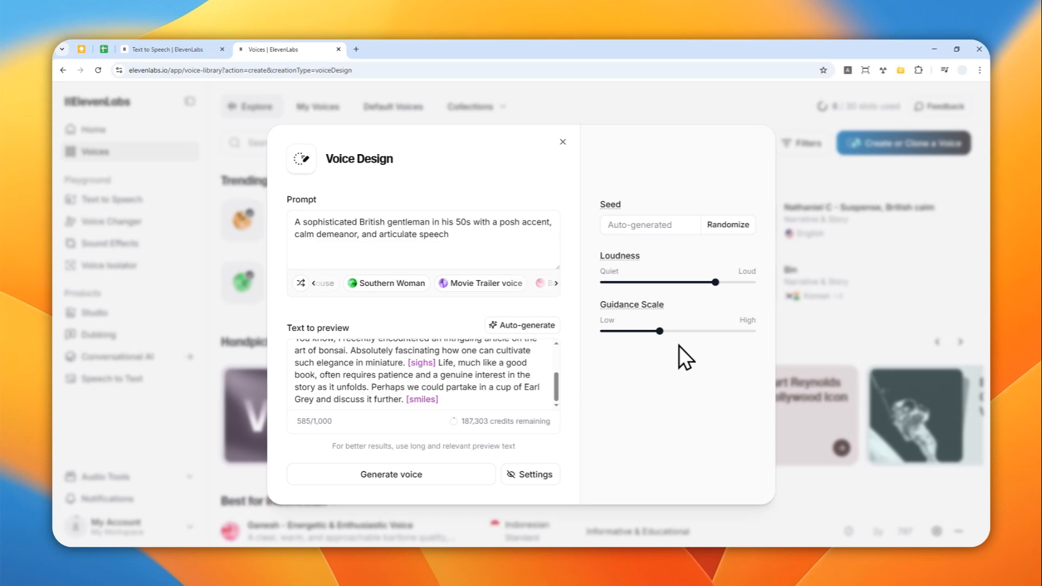
pyautogui.moveTo(716, 282)
pyautogui.mouseDown()
pyautogui.moveTo(588, 283)
pyautogui.moveTo(718, 292)
pyautogui.moveTo(717, 282)
pyautogui.mouseUp()
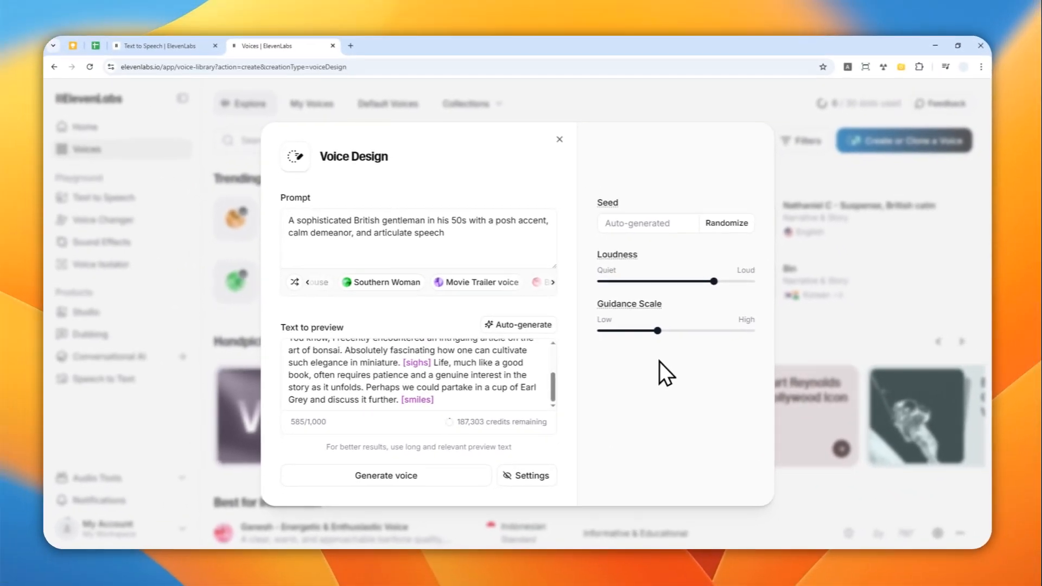
pyautogui.moveTo(461, 249)
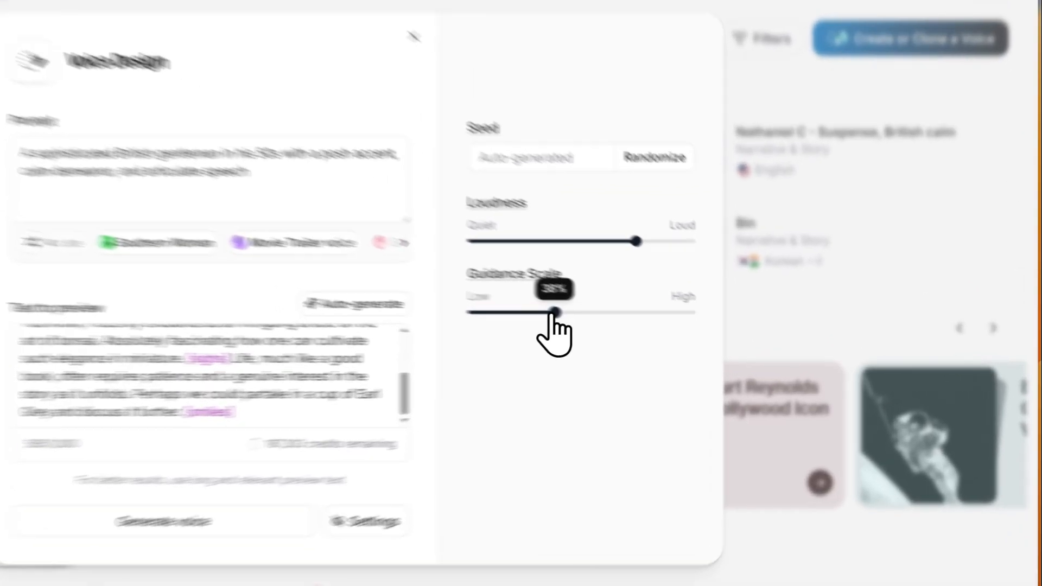
pyautogui.moveTo(660, 331); pyautogui.dragTo(754, 331)
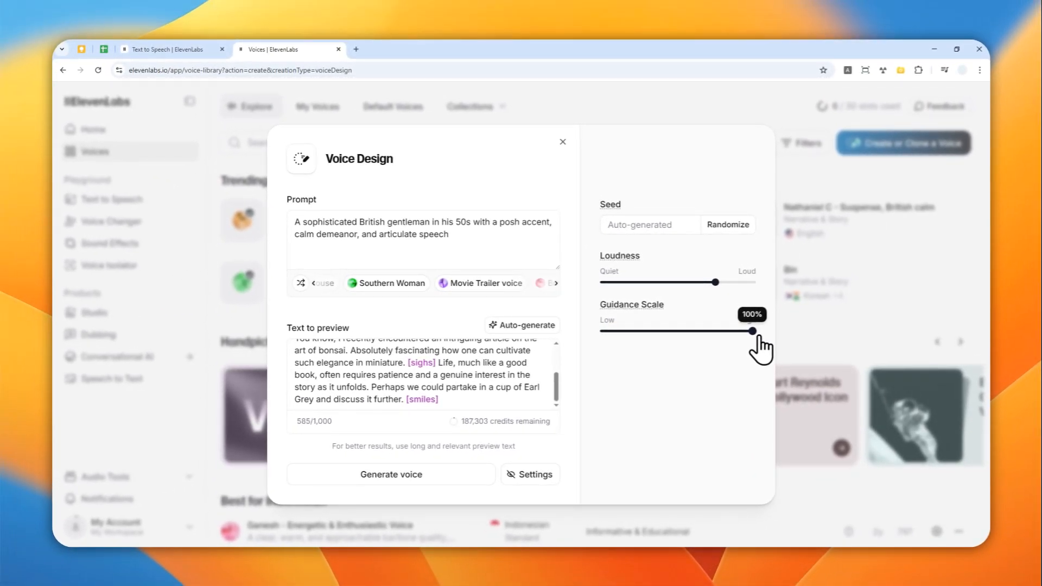
pyautogui.moveTo(753, 337); pyautogui.dragTo(663, 336)
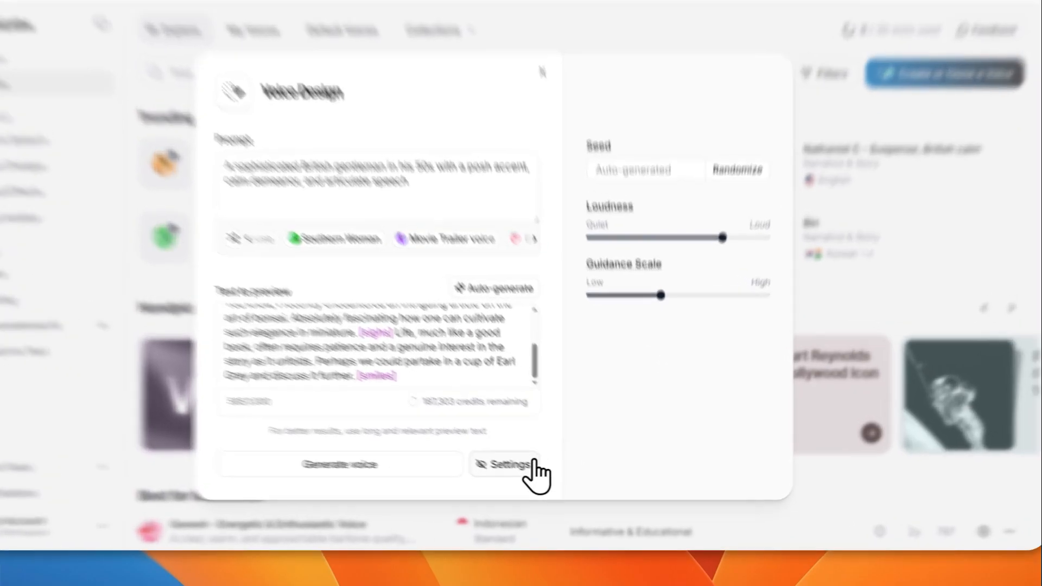
pyautogui.click(529, 474)
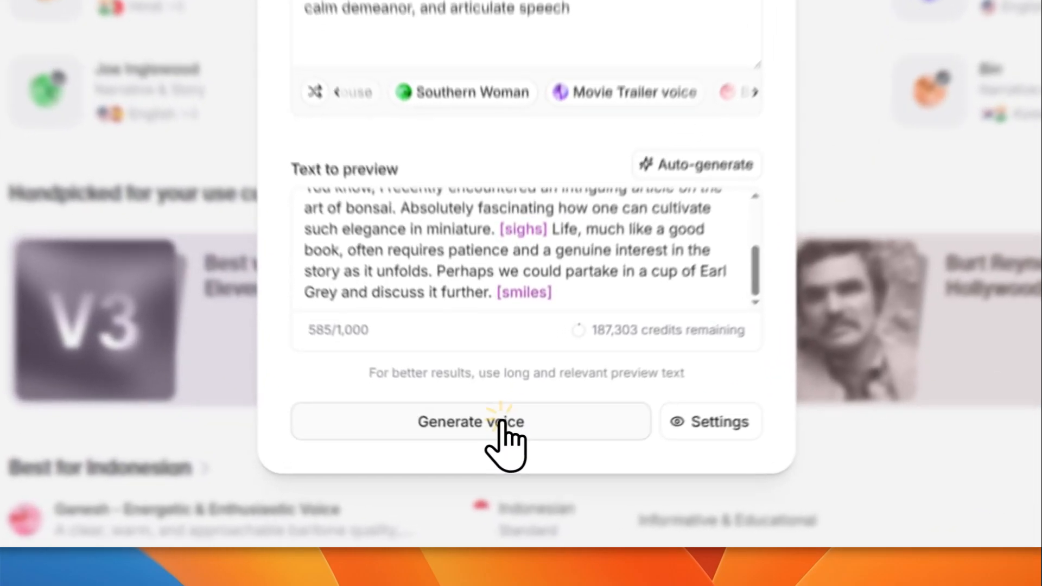
# Generate the voice previews and play Voice 1
pyautogui.click(503, 476)
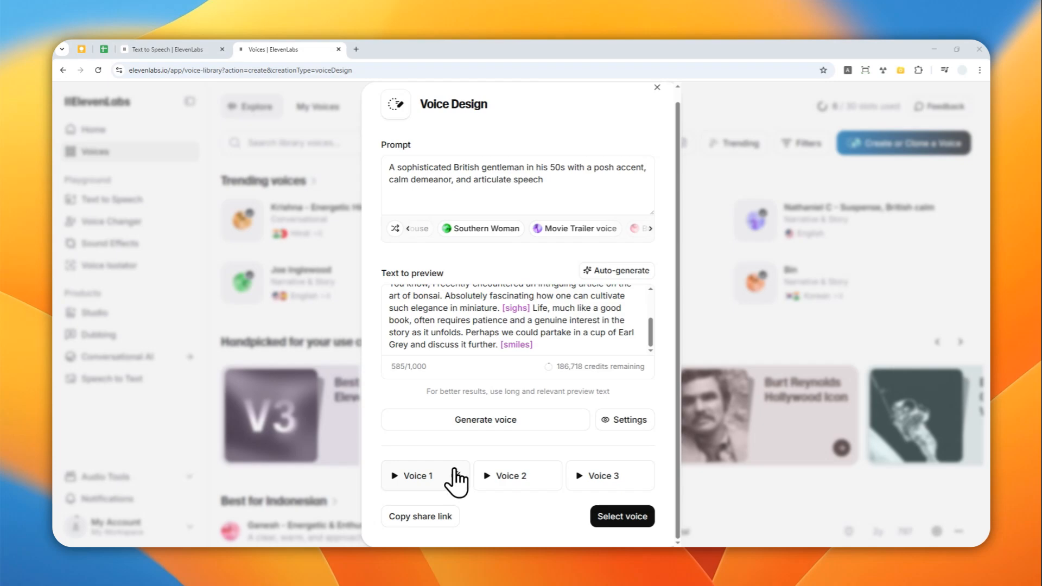
pyautogui.click(395, 476)
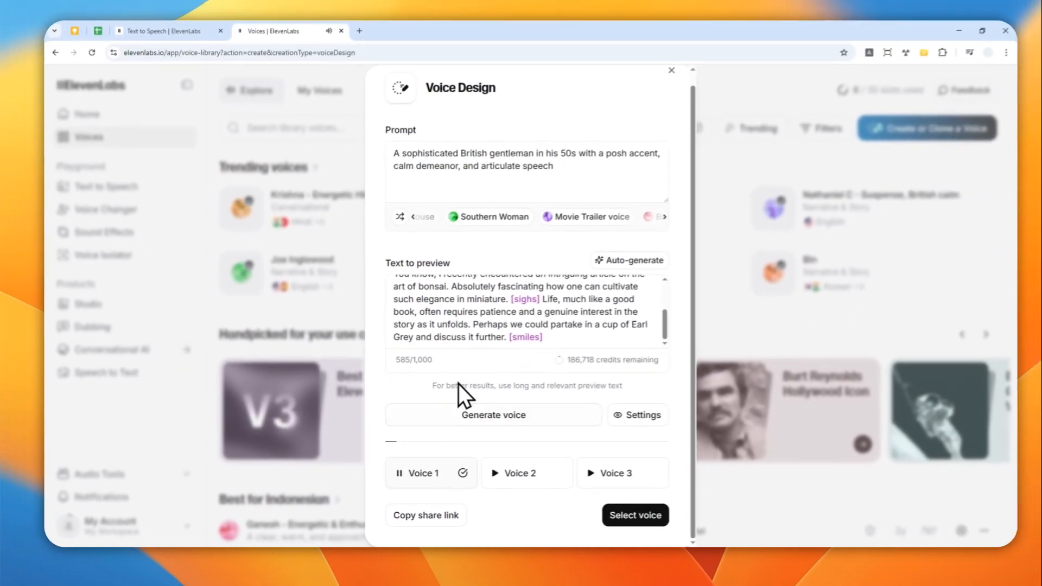
# Stop the Voice 1 preview and highlight the [thoughtful] tag in the preview text
pyautogui.scroll(5, 538, 248)
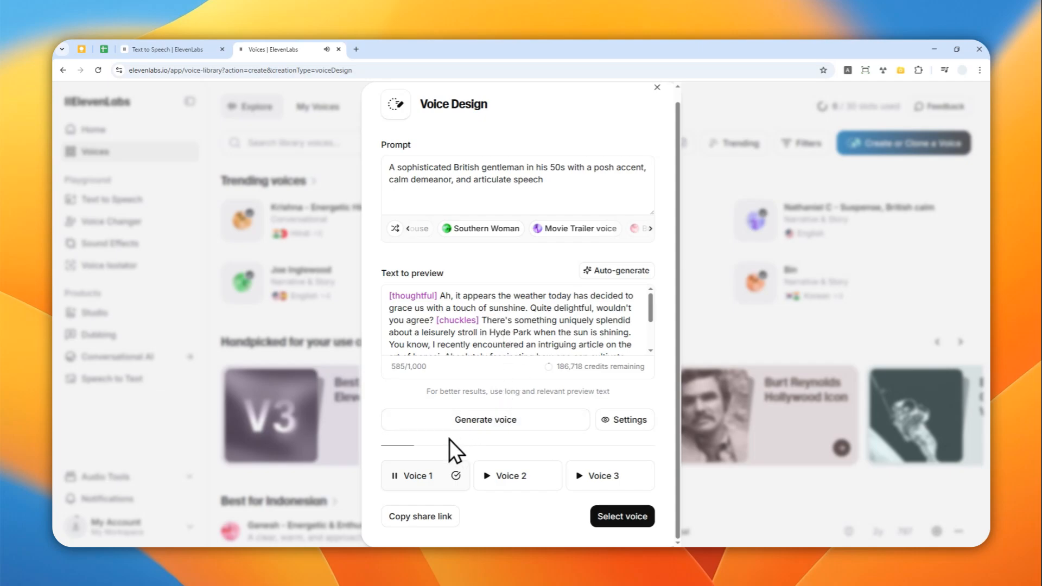
pyautogui.click(395, 476)
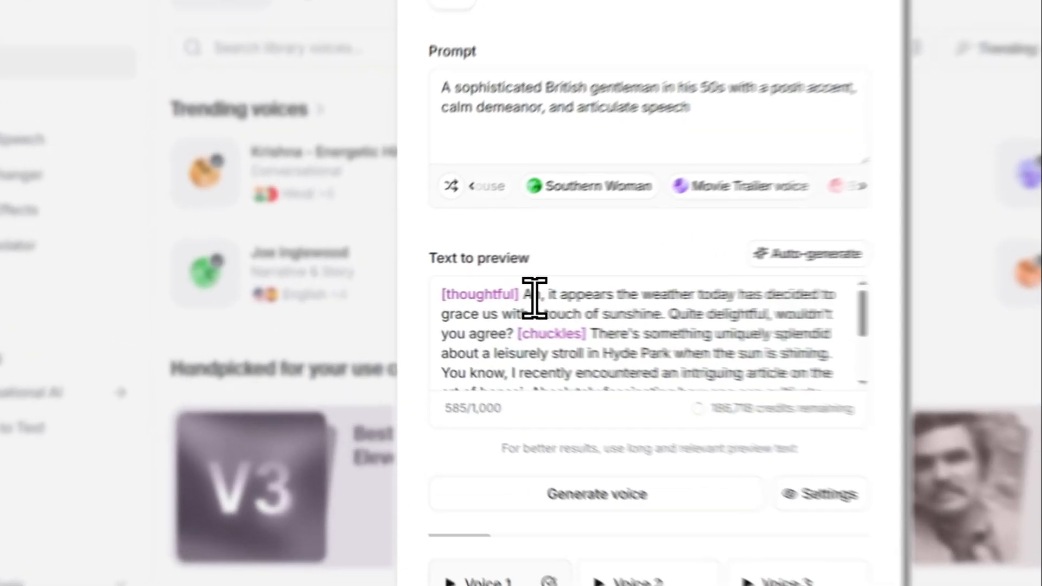
pyautogui.moveTo(439, 297); pyautogui.dragTo(393, 296)
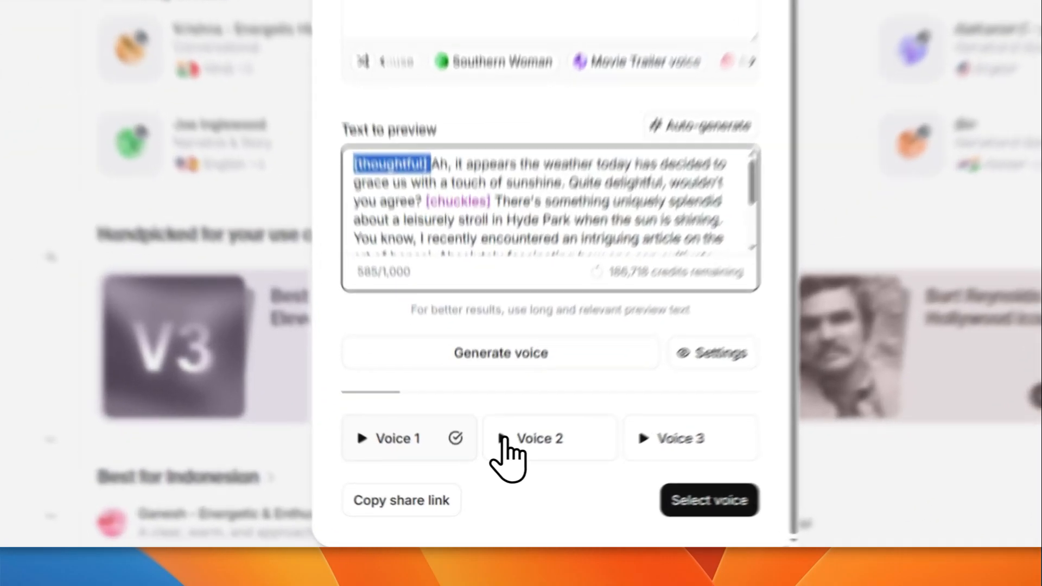
# Play the Voice 2 and Voice 3 previews to compare them
pyautogui.click(486, 476)
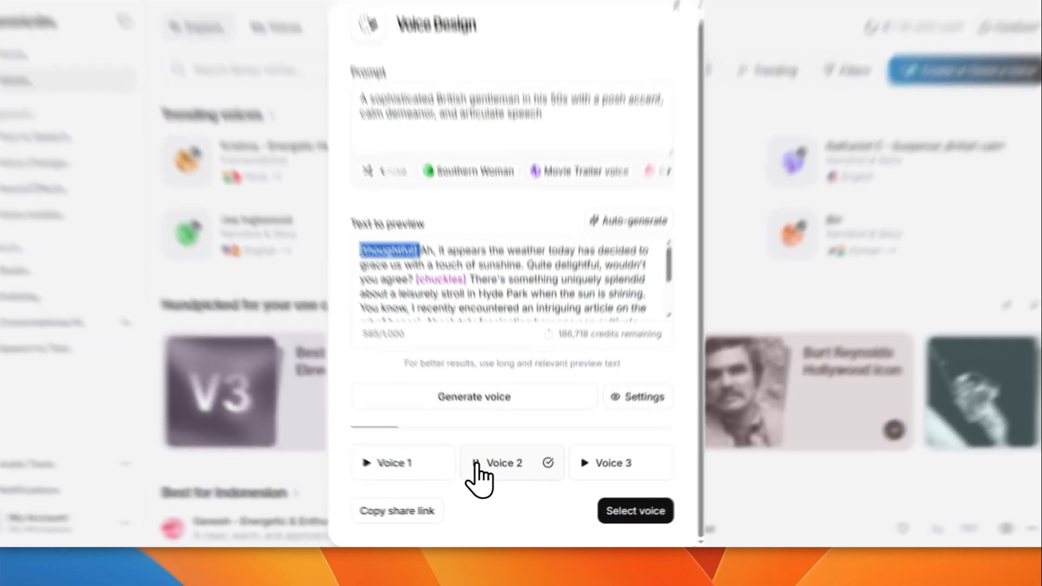
pyautogui.click(488, 476)
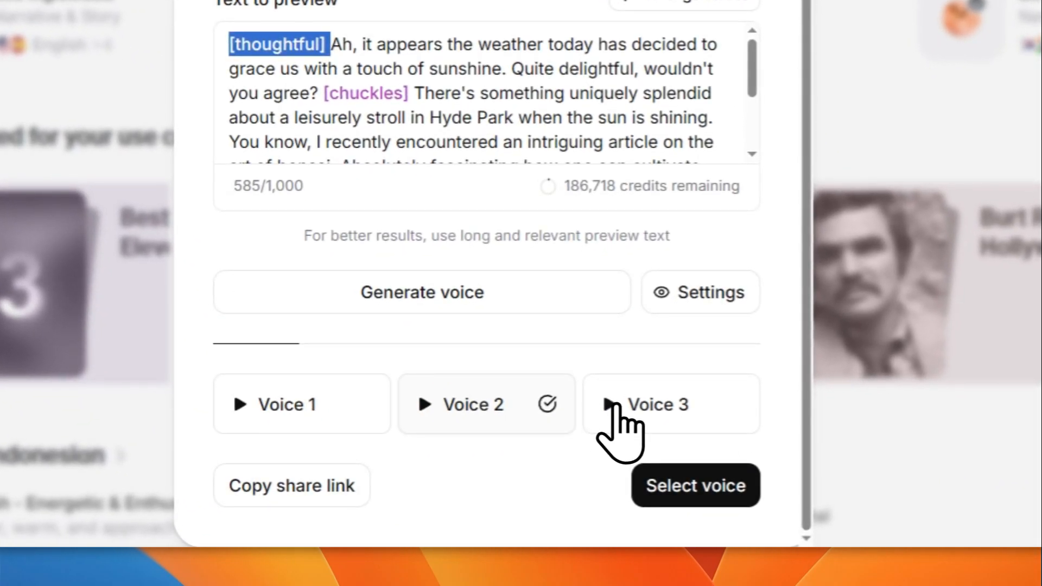
pyautogui.click(610, 406)
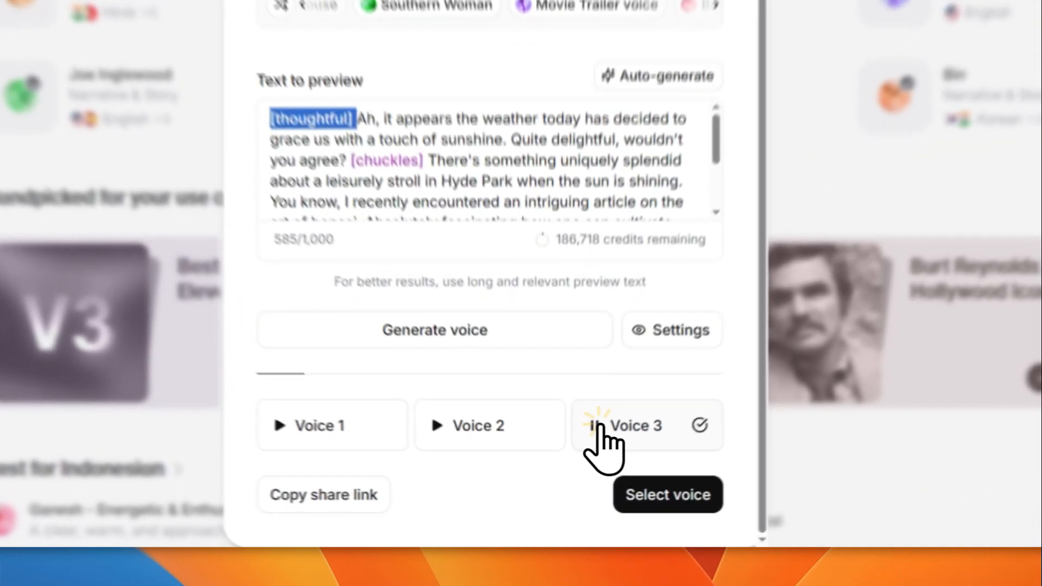
pyautogui.click(582, 478)
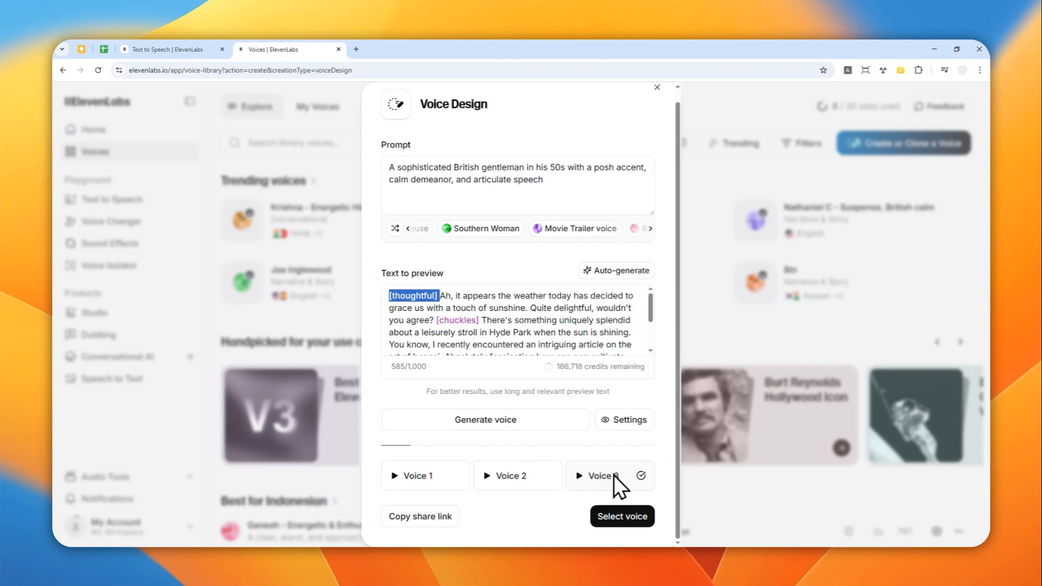
# Select Voice 3 and name the new voice Henry
pyautogui.click(619, 518)
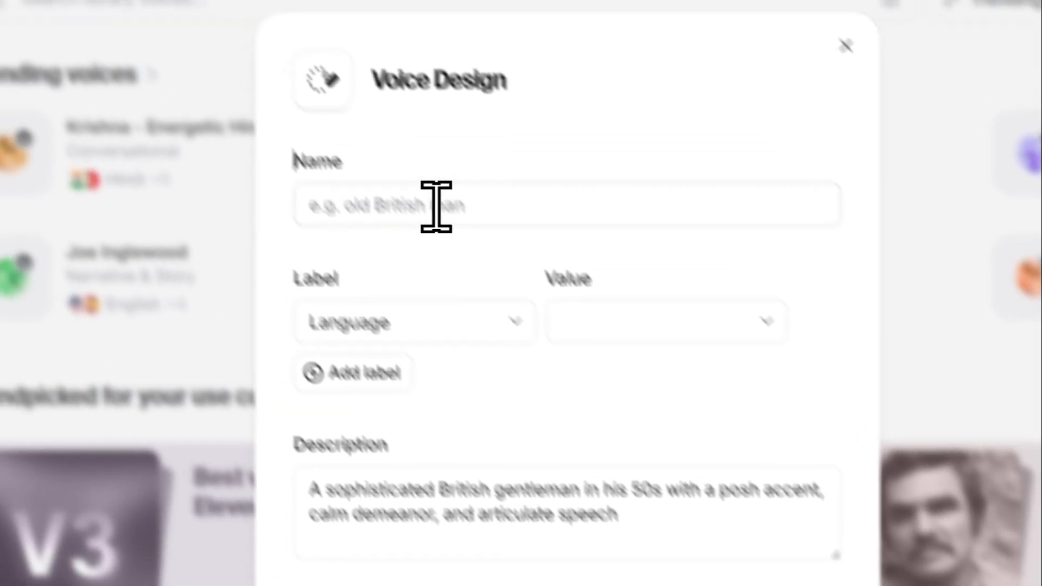
pyautogui.click(435, 207)
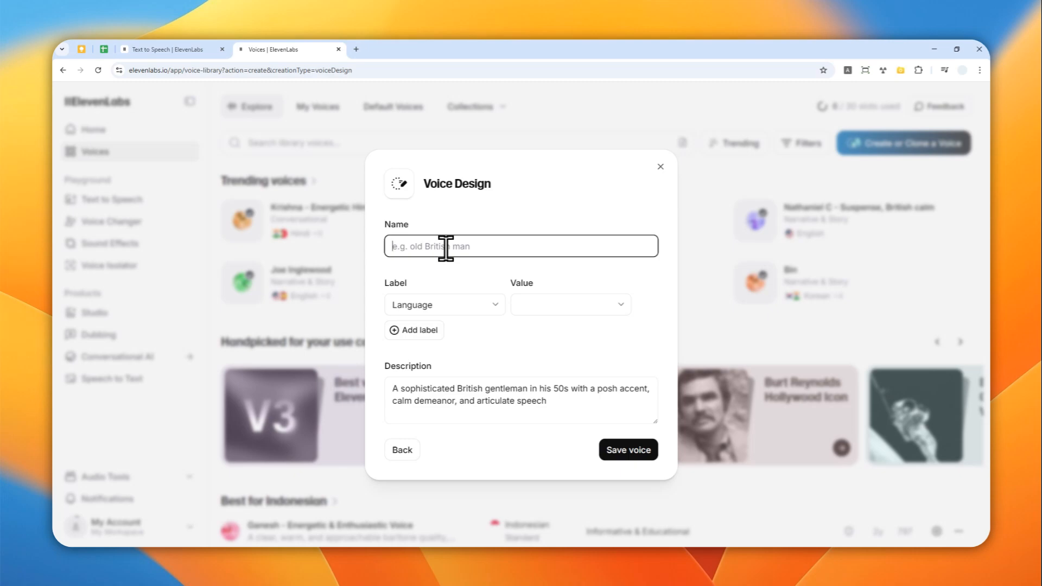
pyautogui.write('Henry')
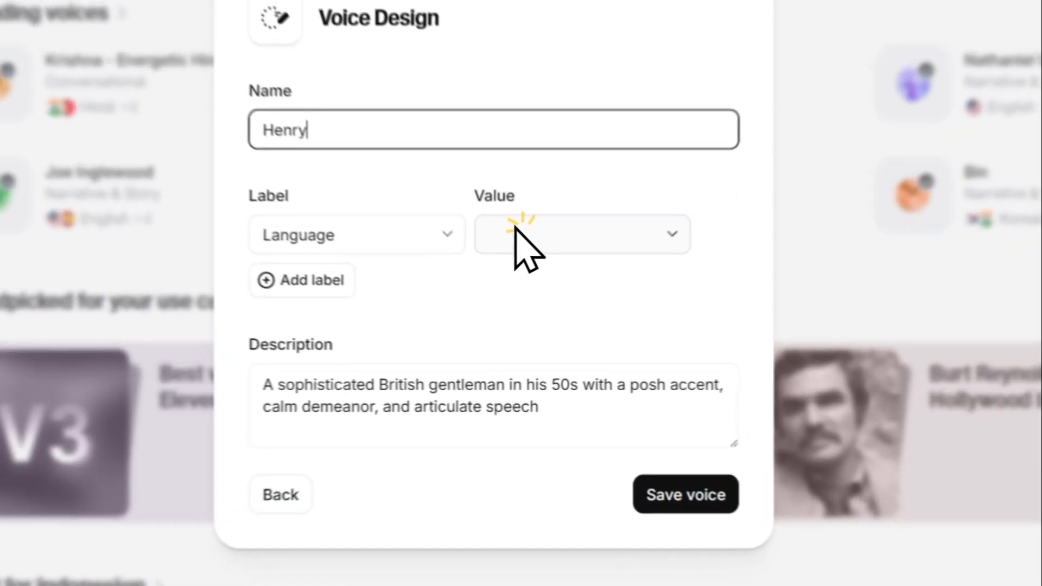
# Set the Language label value to English
pyautogui.click(534, 304)
pyautogui.scroll(-2, 561, 388)
pyautogui.scroll(-6, 563, 387)
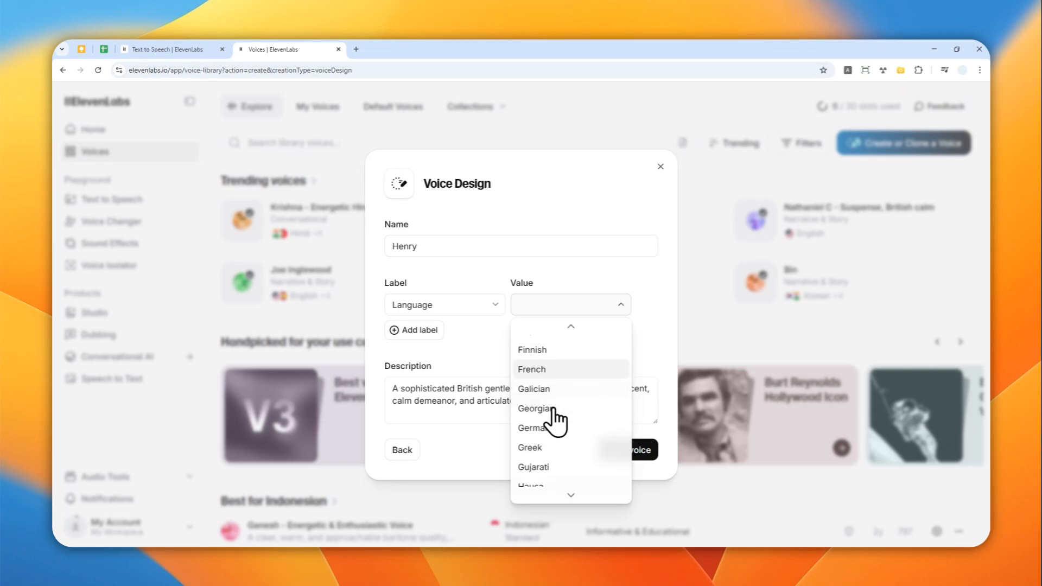
pyautogui.scroll(-2, 554, 420)
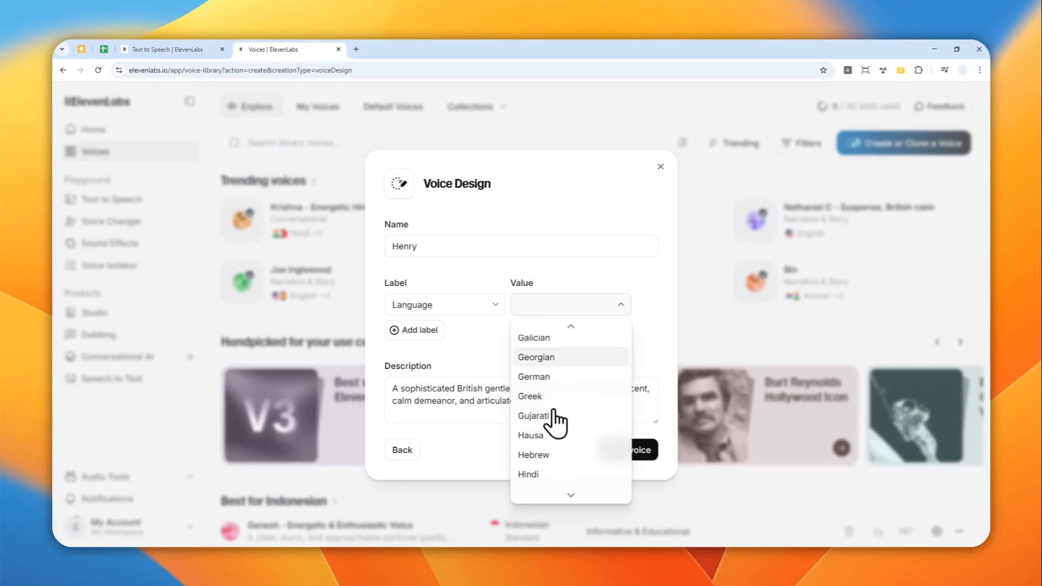
pyautogui.scroll(4, 556, 425)
pyautogui.click(547, 337)
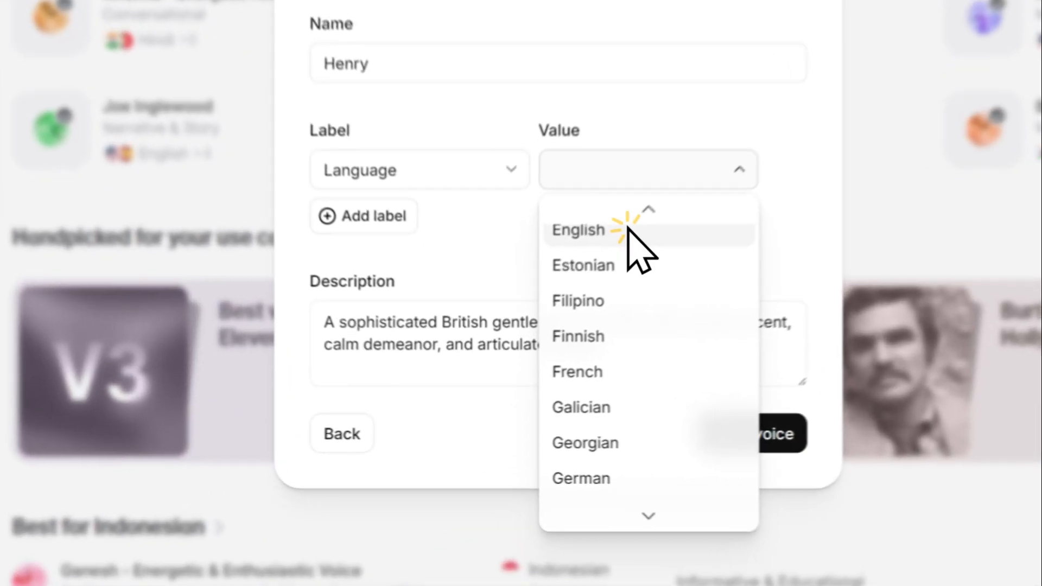
# Add an Accent label with the value British
pyautogui.click(425, 330)
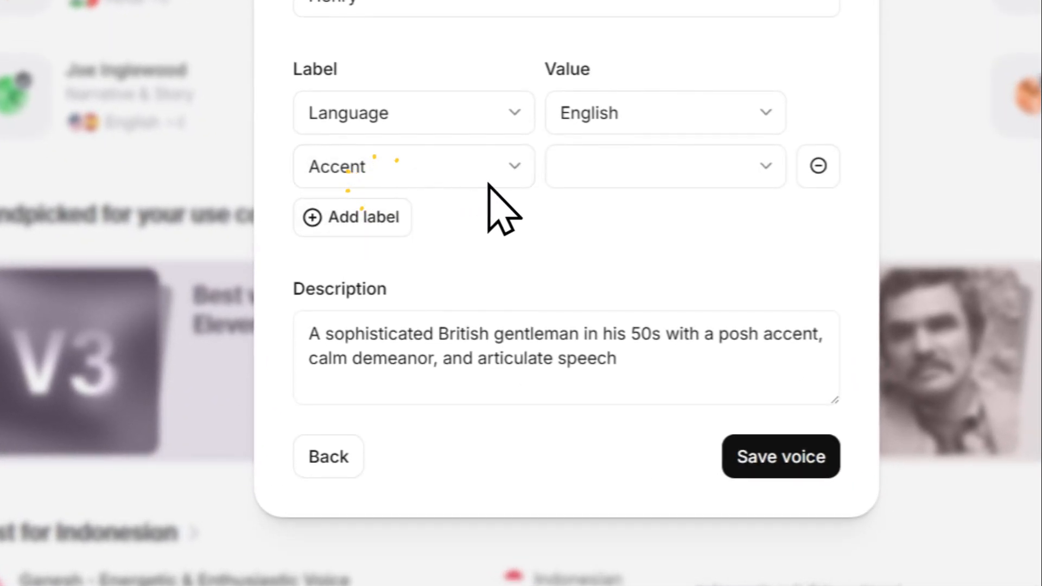
pyautogui.click(650, 169)
pyautogui.click(656, 295)
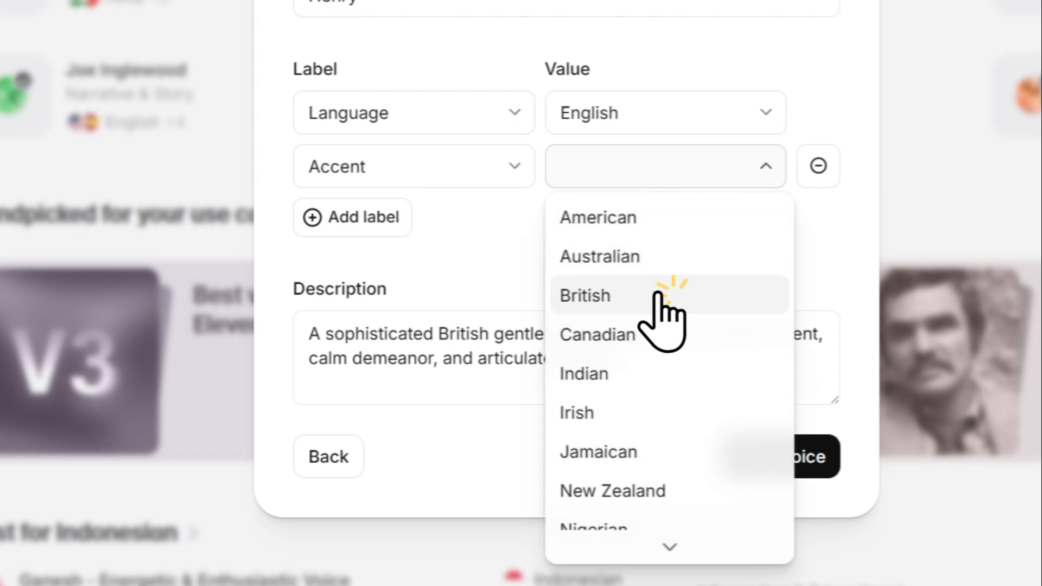
# Add a Gender label with the value Male
pyautogui.click(399, 220)
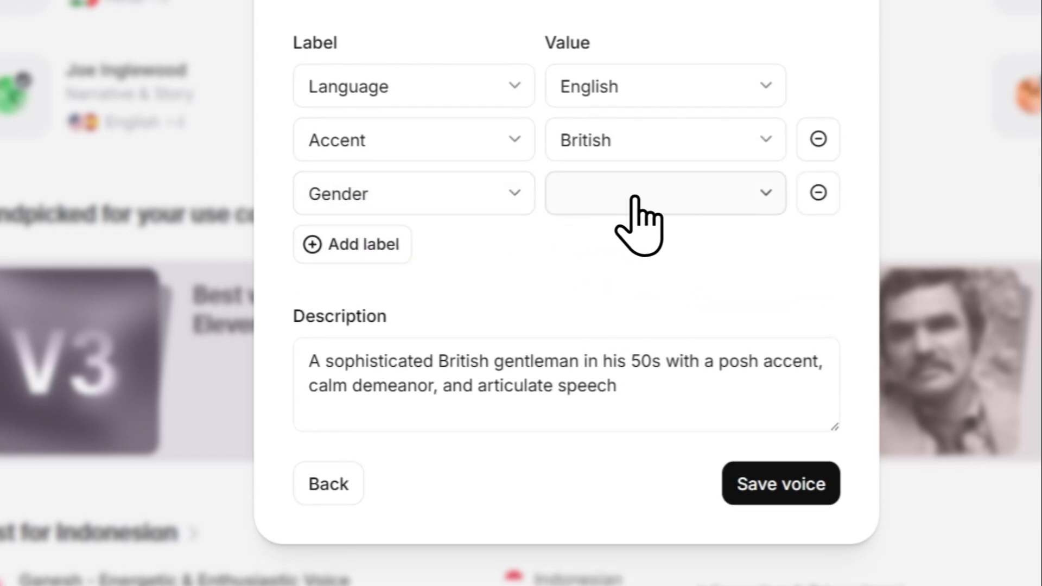
pyautogui.click(663, 190)
pyautogui.click(665, 241)
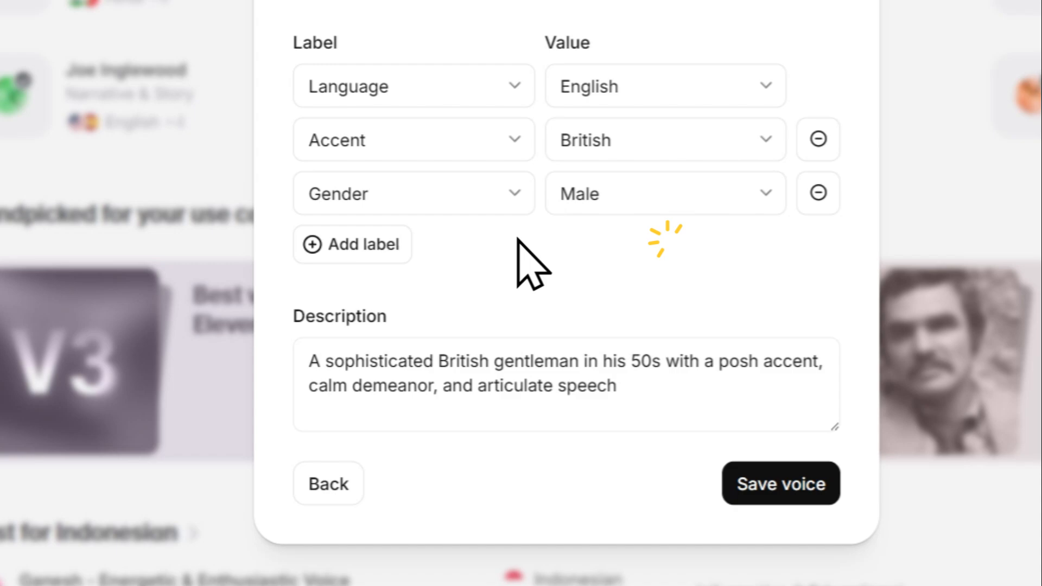
# Add an Age label with the value Middle Aged
pyautogui.click(379, 250)
pyautogui.click(673, 220)
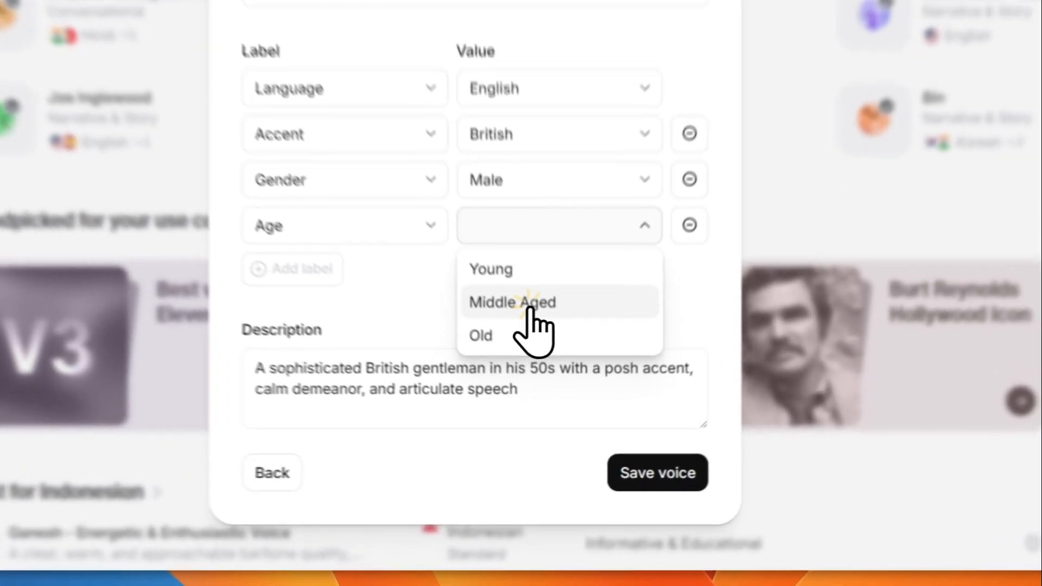
pyautogui.click(552, 391)
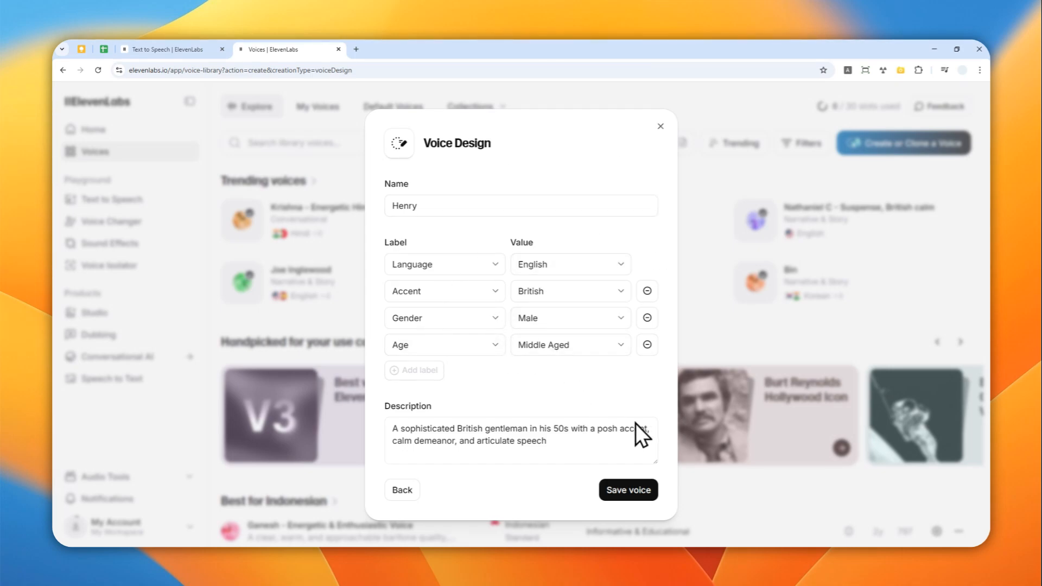
# Save the voice and view it in the My Voices list
pyautogui.click(628, 490)
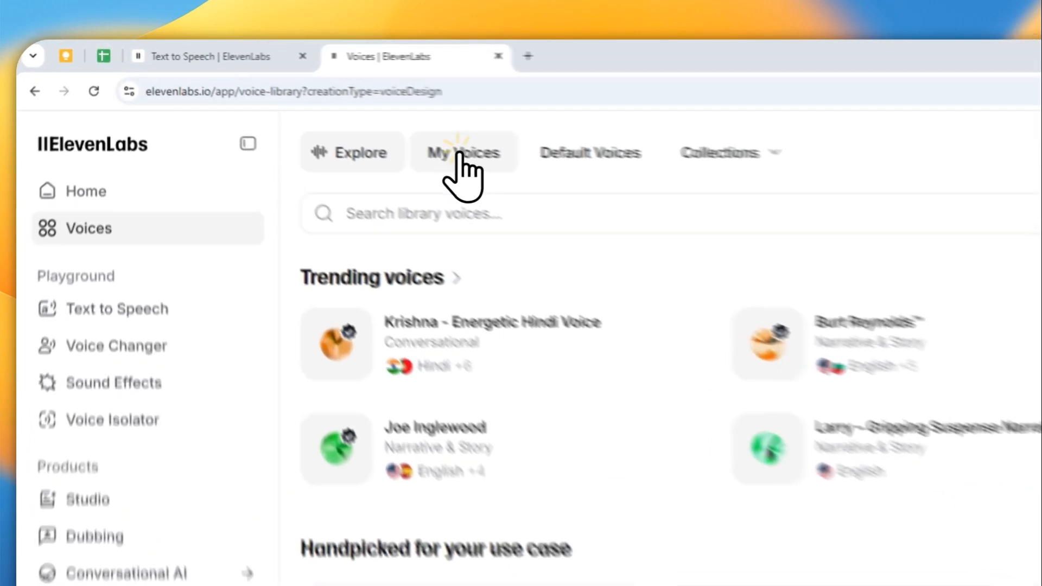
pyautogui.click(319, 107)
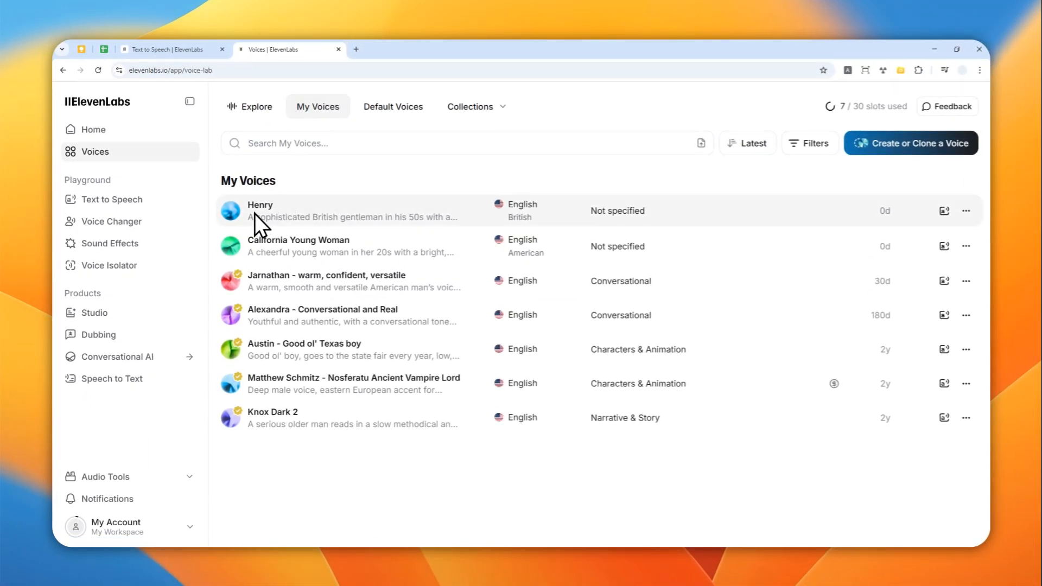
pyautogui.moveTo(254, 213)
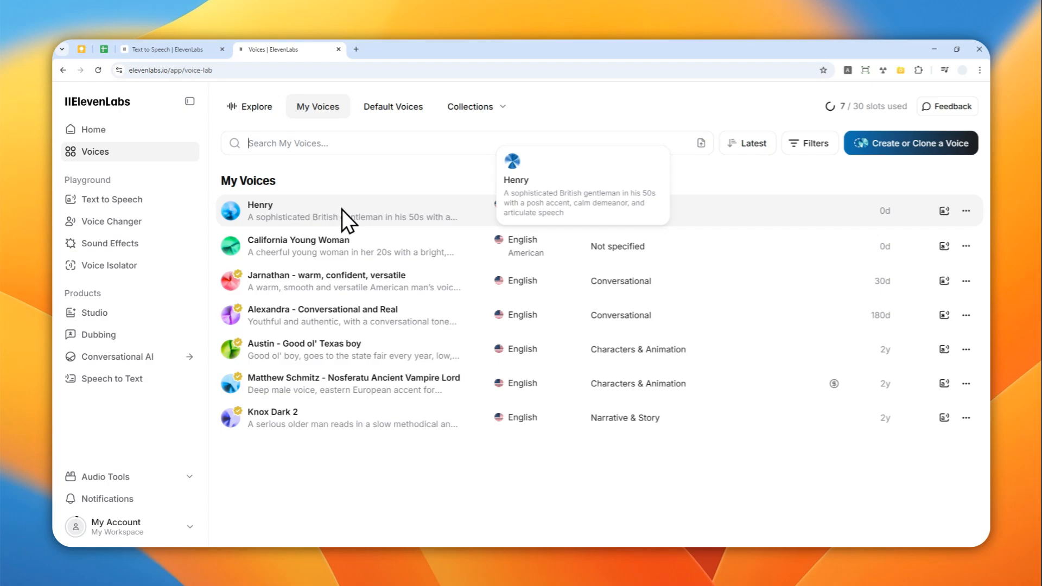
# In Text to Speech, choose the Henry voice from the Voice Design category
pyautogui.click(140, 199)
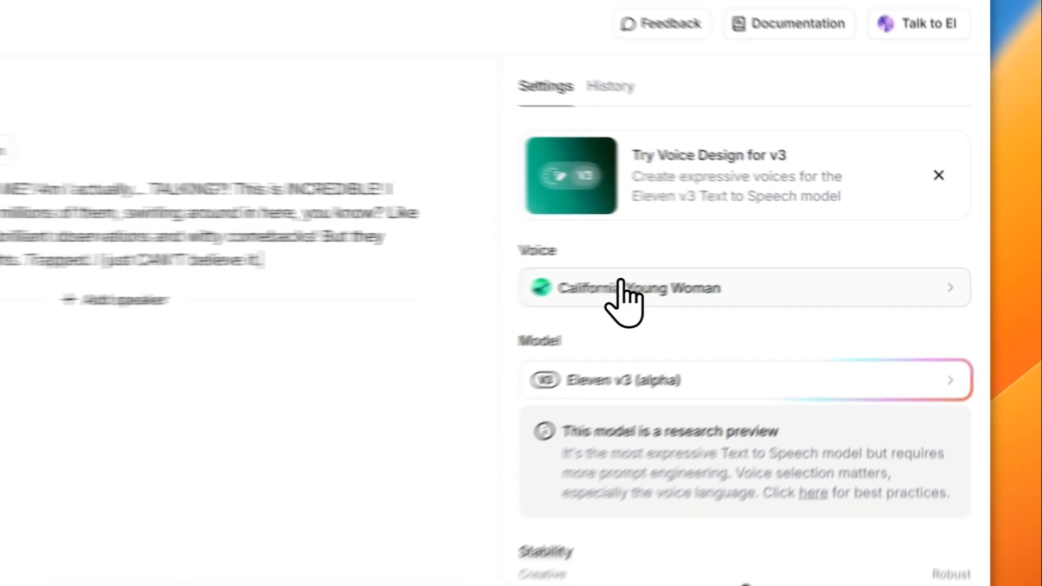
pyautogui.click(727, 265)
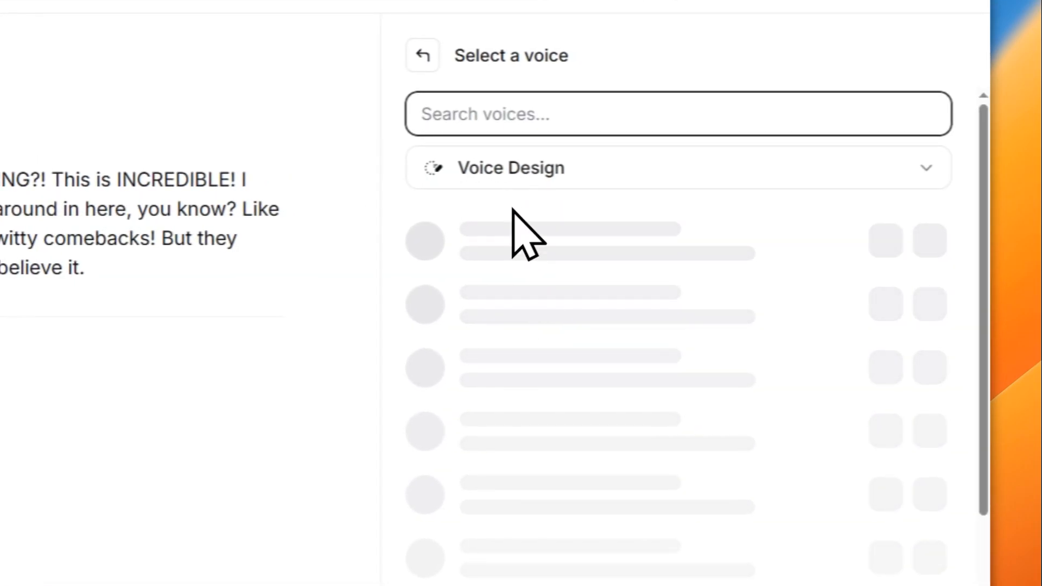
pyautogui.click(514, 170)
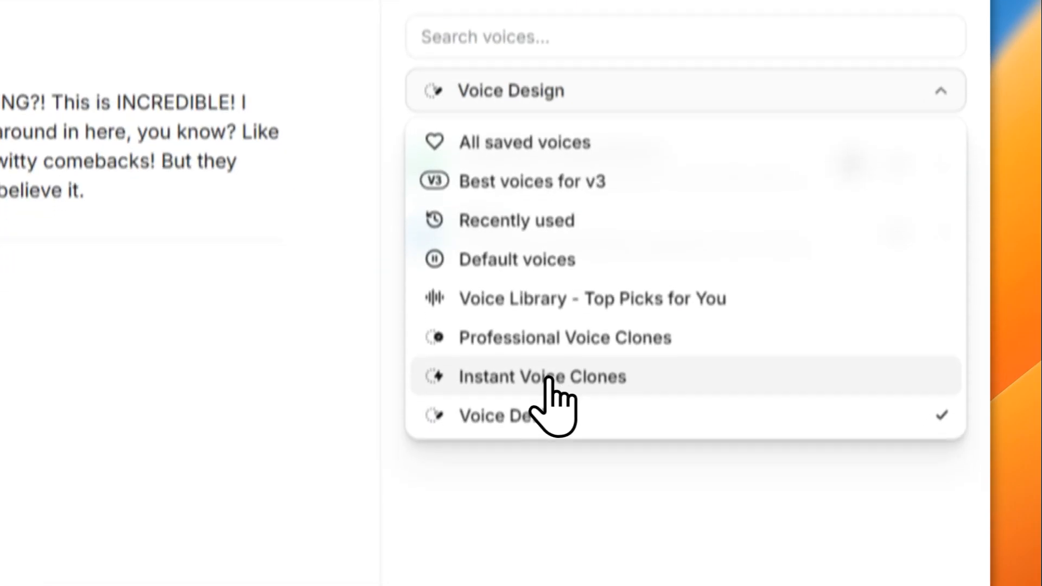
pyautogui.click(529, 417)
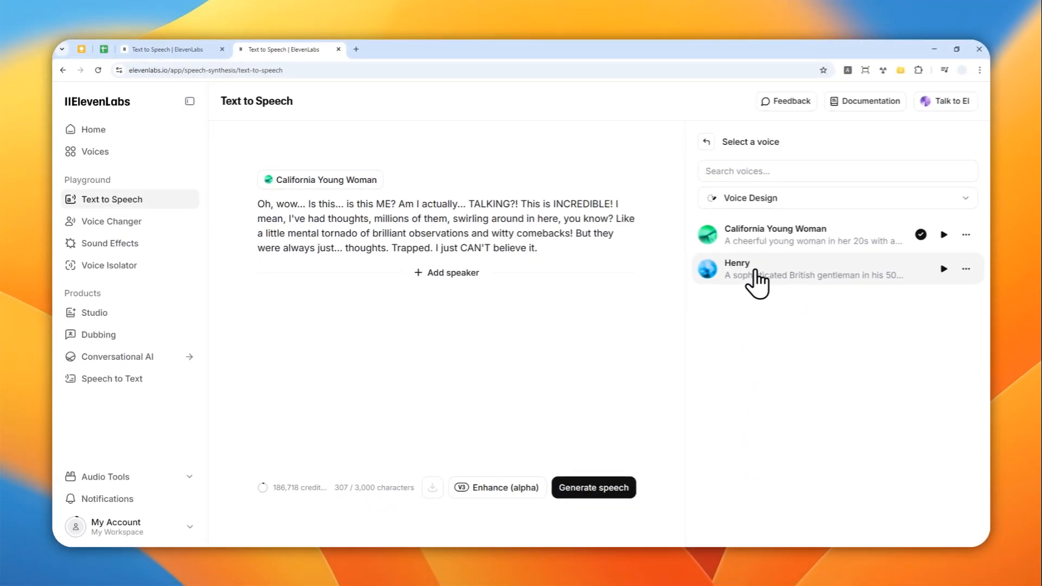
pyautogui.click(757, 282)
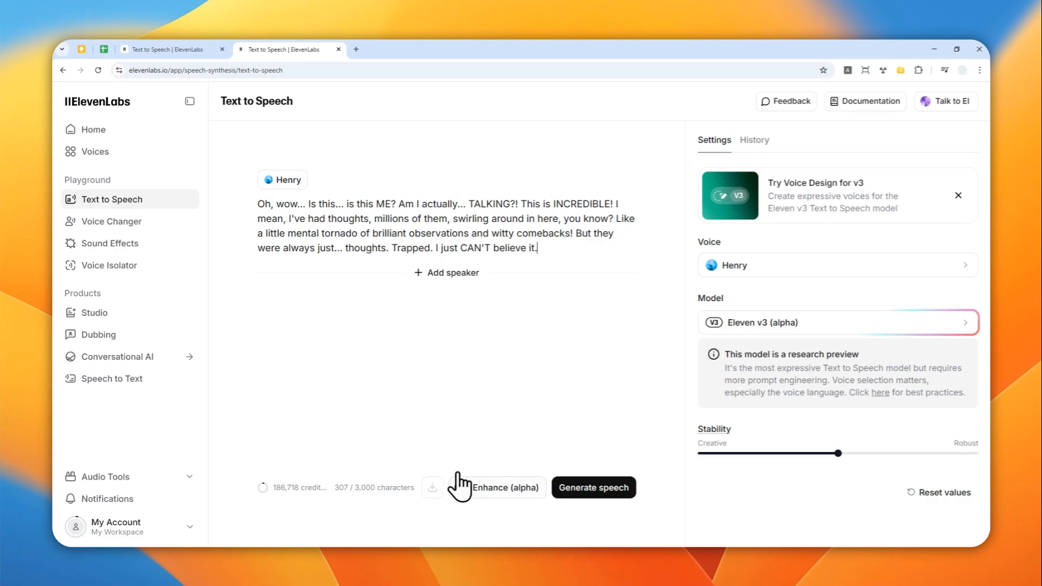
# Enhance the script with audio tags and keep the enhanced text
pyautogui.click(490, 486)
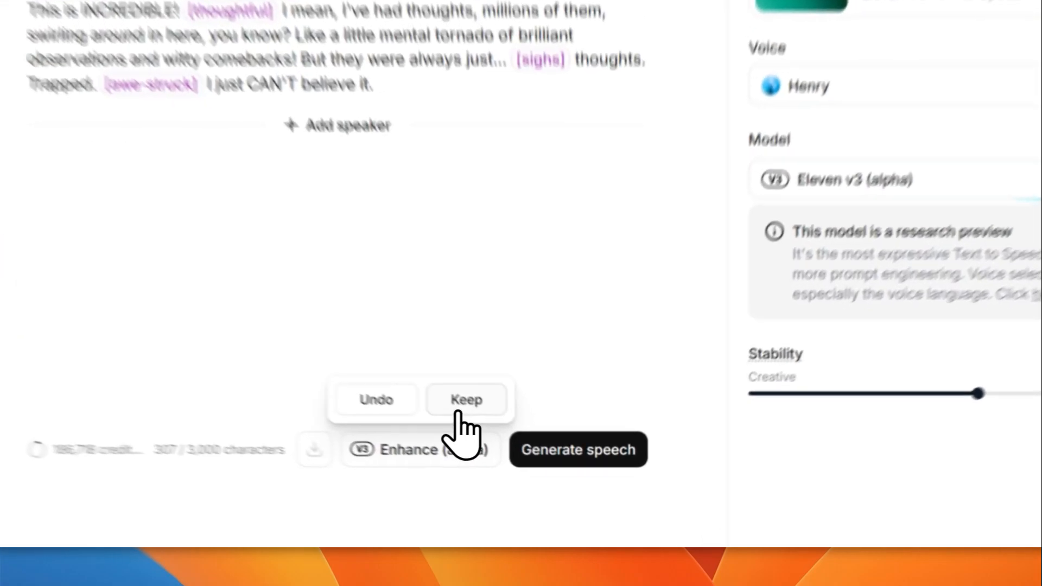
pyautogui.click(524, 457)
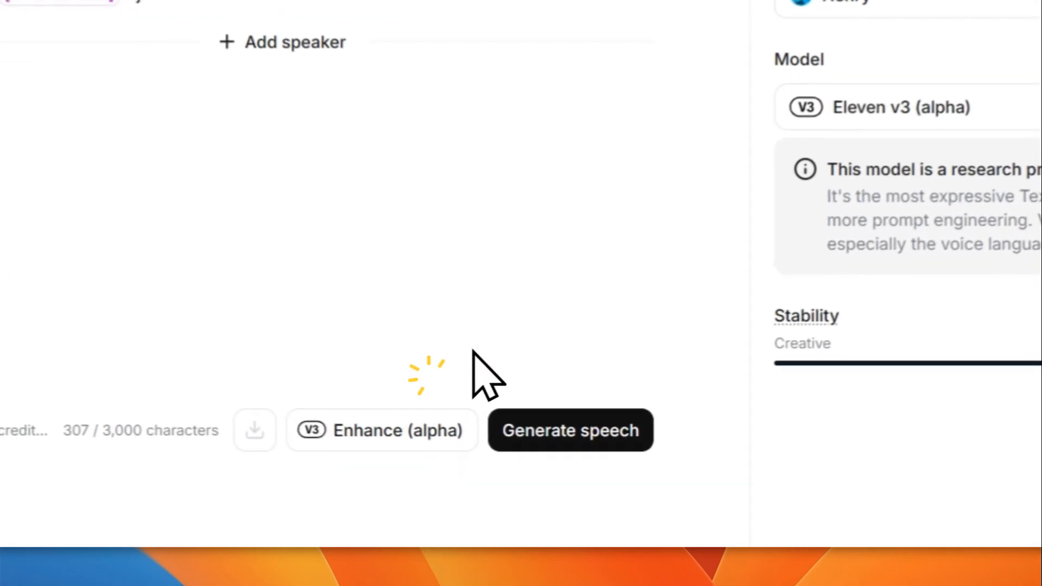
# Generate speech with the Henry voice and play both generations
pyautogui.click(619, 427)
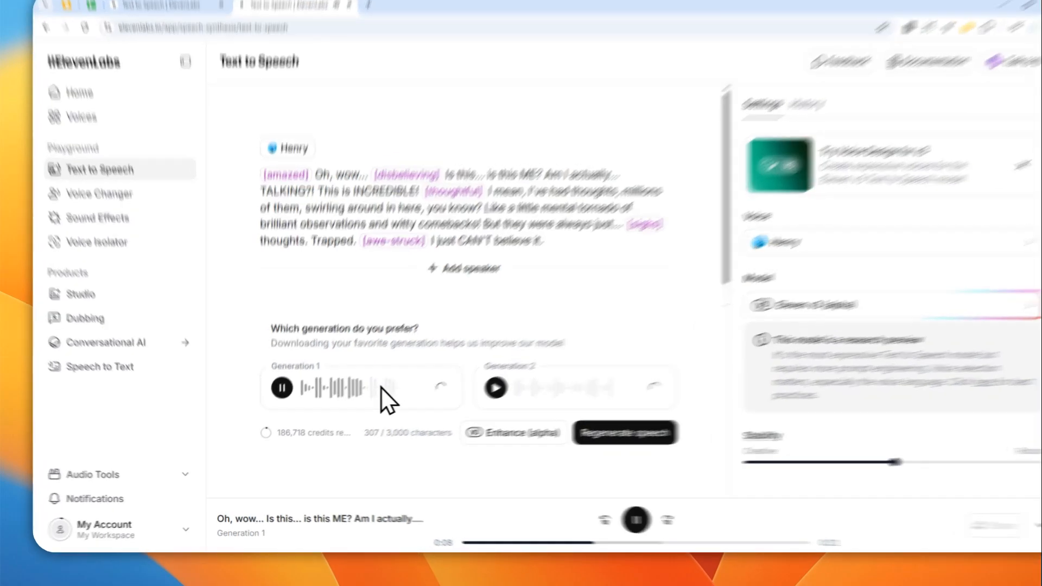
pyautogui.click(277, 398)
pyautogui.click(710, 300)
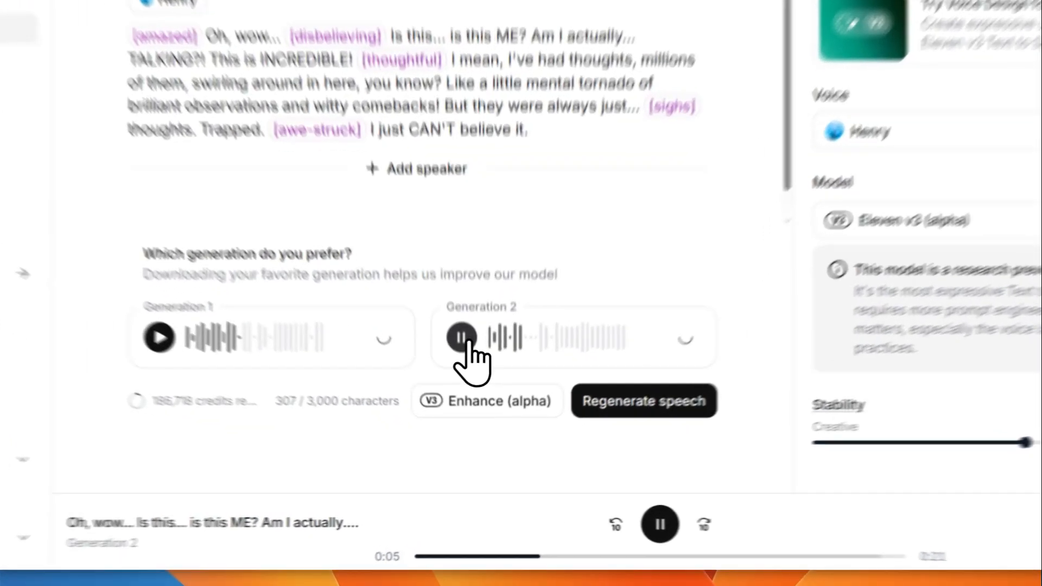
pyautogui.click(471, 398)
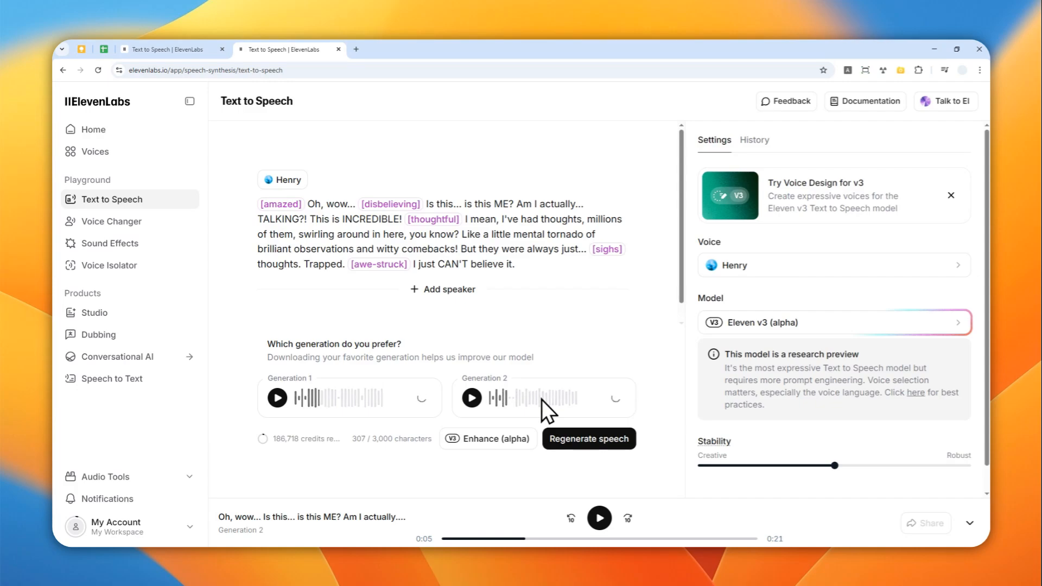
# Switch the model to Eleven Multilingual v2
pyautogui.click(829, 271)
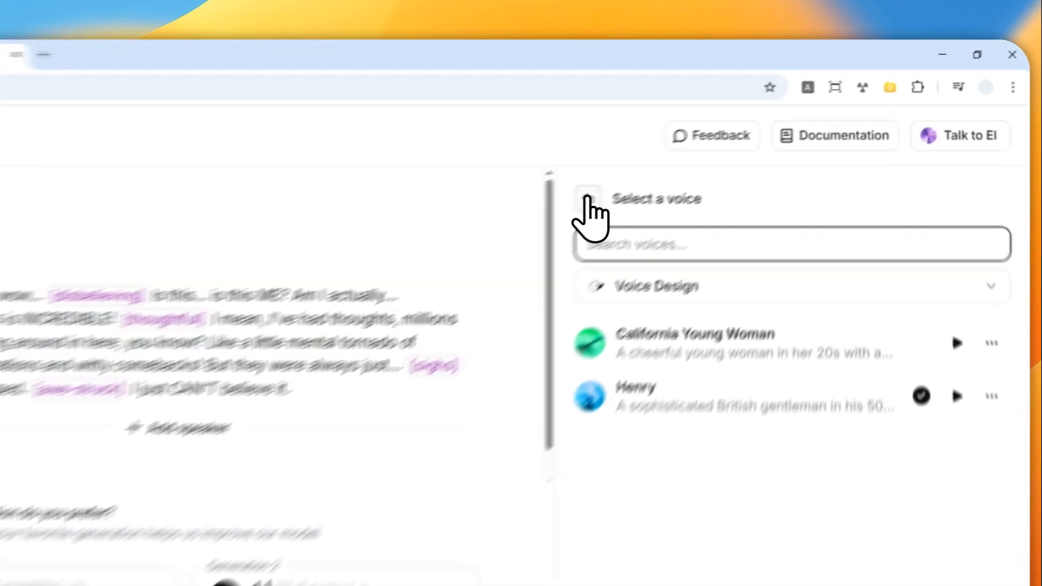
pyautogui.click(706, 142)
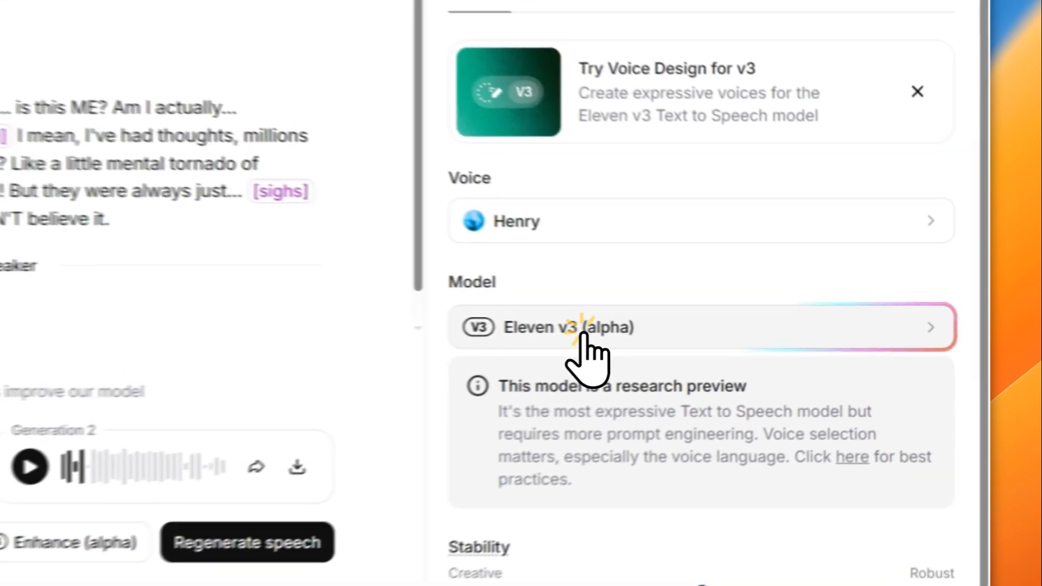
pyautogui.click(771, 329)
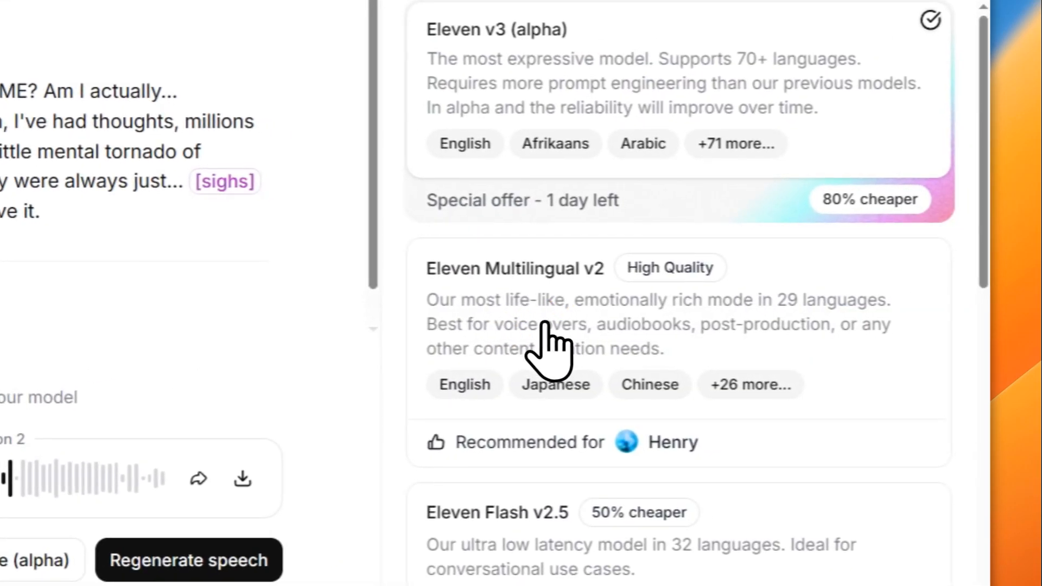
pyautogui.click(540, 309)
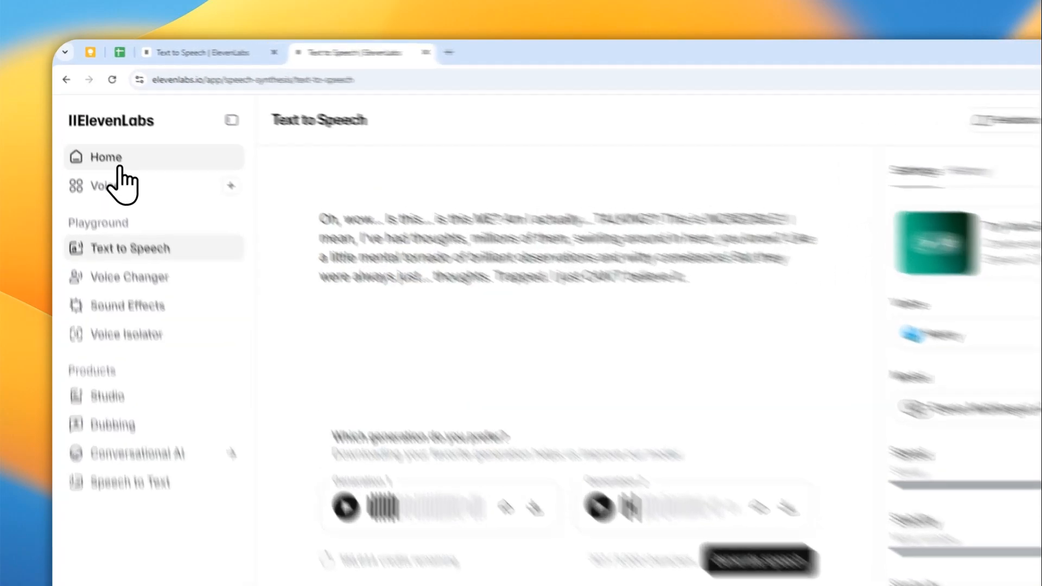
# Go to the Home page
pyautogui.click(100, 131)
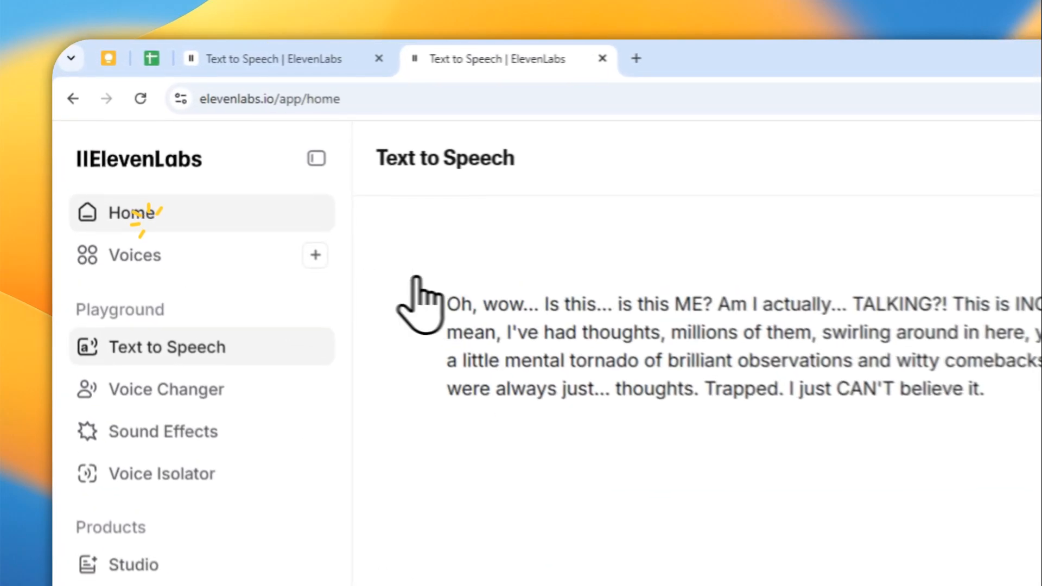